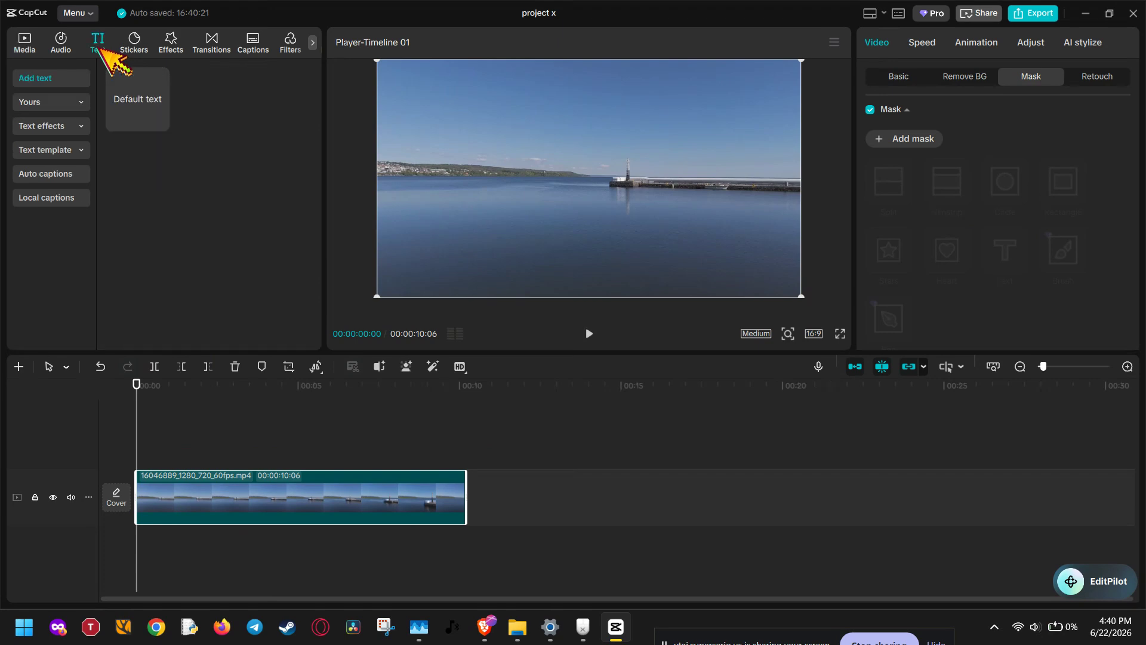
- Add a default text overlay to the video and extend its clip to match the video's full length
{"action": "left_click", "coordinate": [160, 122]}
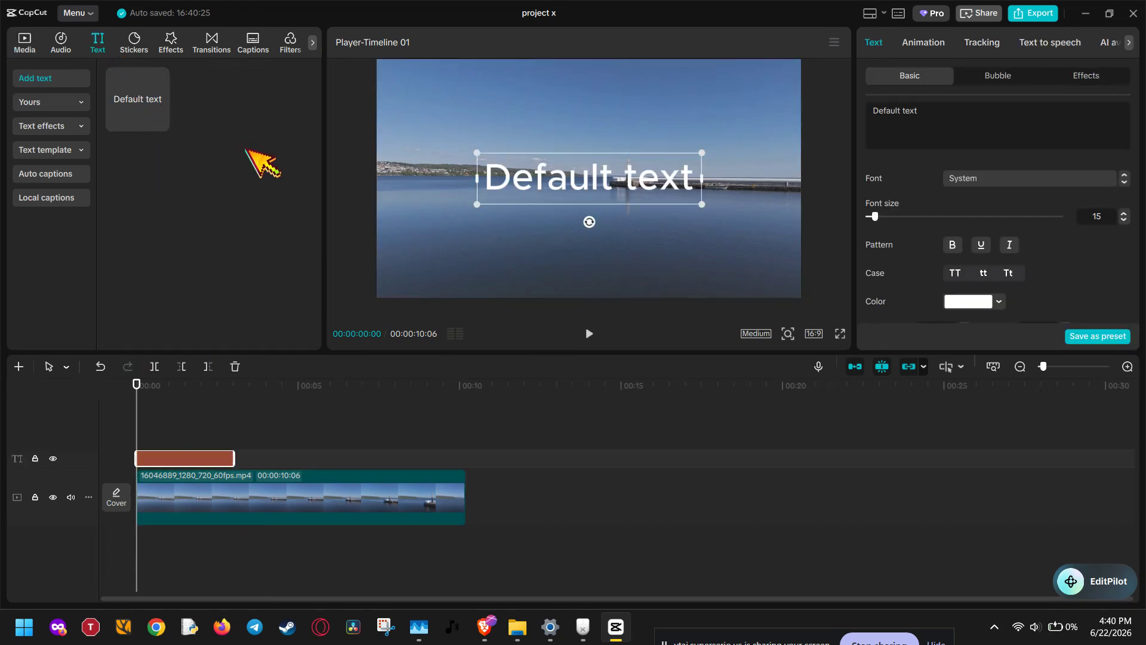
{"action": "mouse_move", "coordinate": [599, 182]}
{"action": "left_mouse_down"}
{"action": "mouse_move", "coordinate": [450, 168]}
{"action": "mouse_move", "coordinate": [588, 175]}
{"action": "mouse_move", "coordinate": [593, 189]}
{"action": "left_mouse_up"}
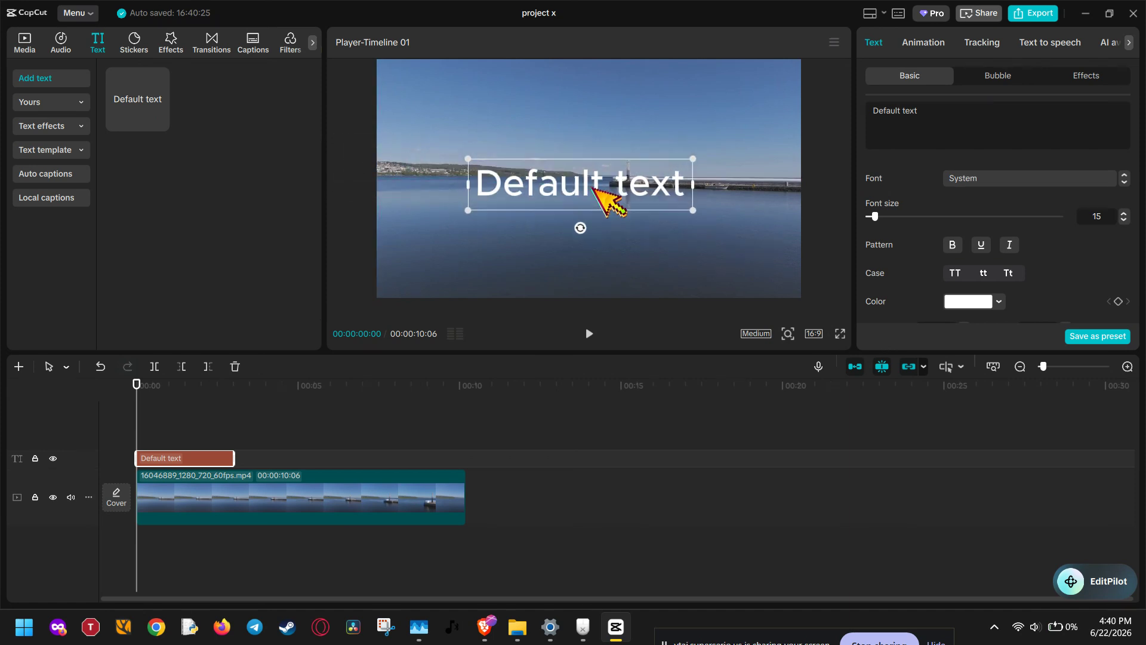
{"action": "left_click_drag", "start_coordinate": [232, 458], "coordinate": [466, 459]}
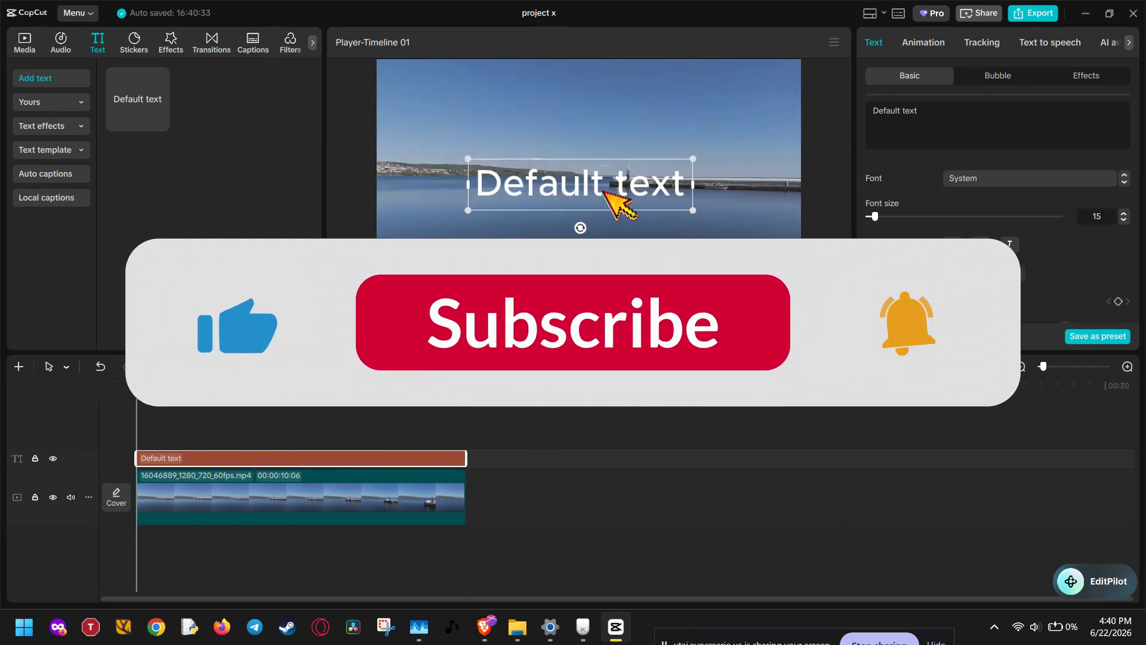
- Move the text to the frame's upper-left corner and place the playhead at the end of the clip
{"action": "left_click_drag", "start_coordinate": [604, 188], "coordinate": [512, 94]}
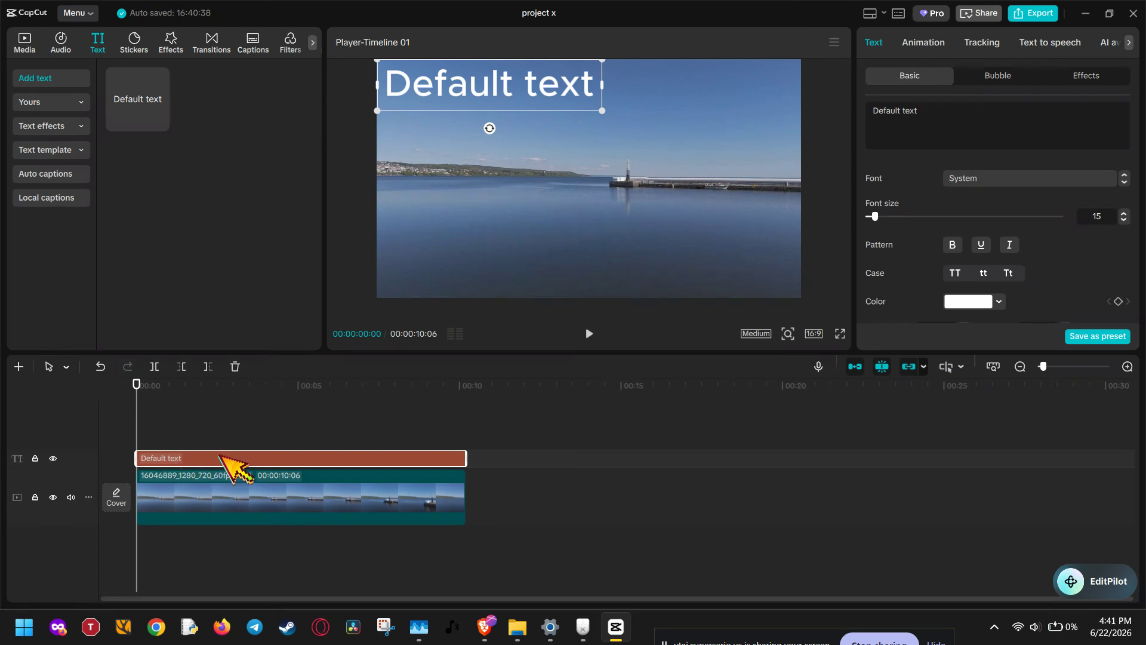
{"action": "double_click", "coordinate": [526, 81]}
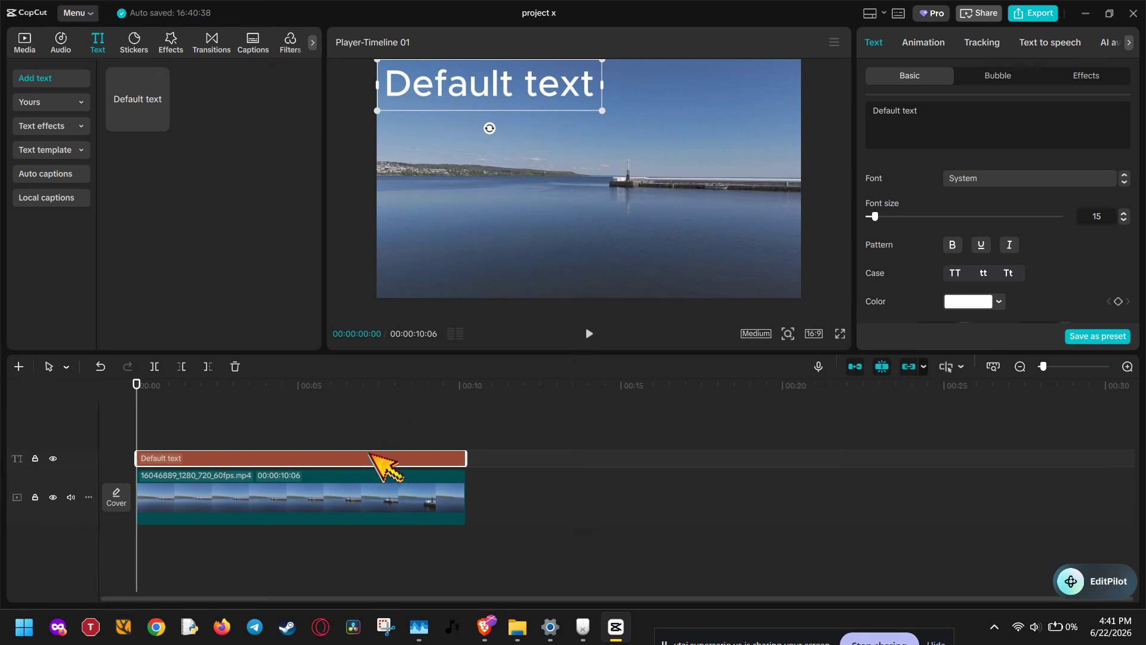
{"action": "left_click", "coordinate": [512, 504]}
{"action": "left_click", "coordinate": [453, 459]}
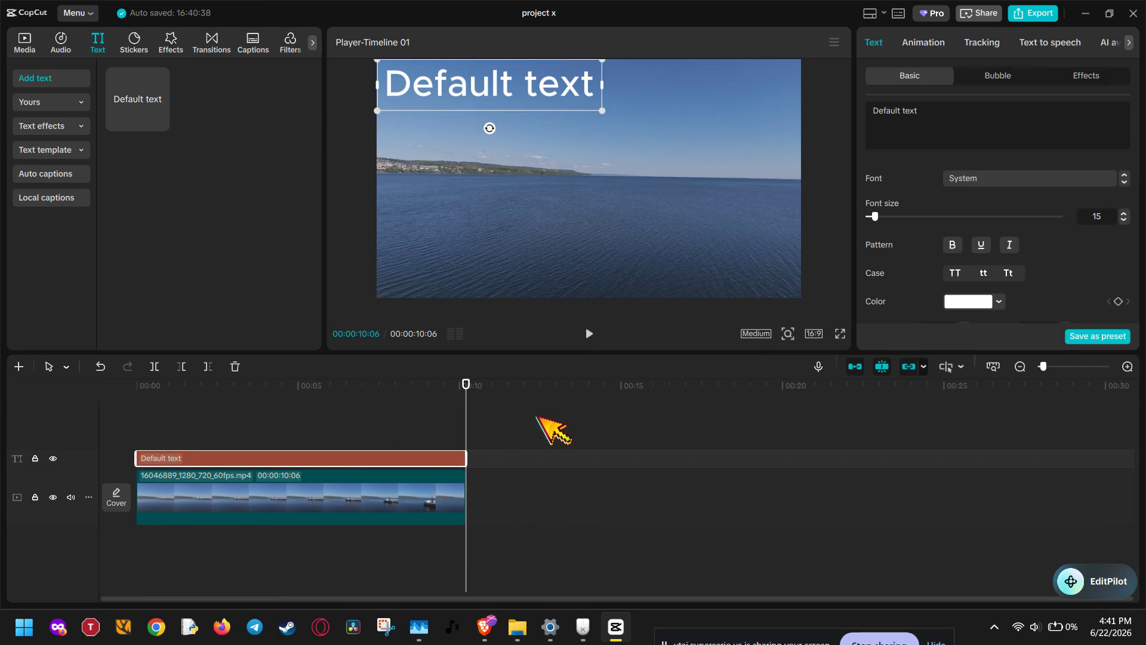
- Apply the Throw Back exit animation to the text
{"action": "left_click", "coordinate": [942, 43]}
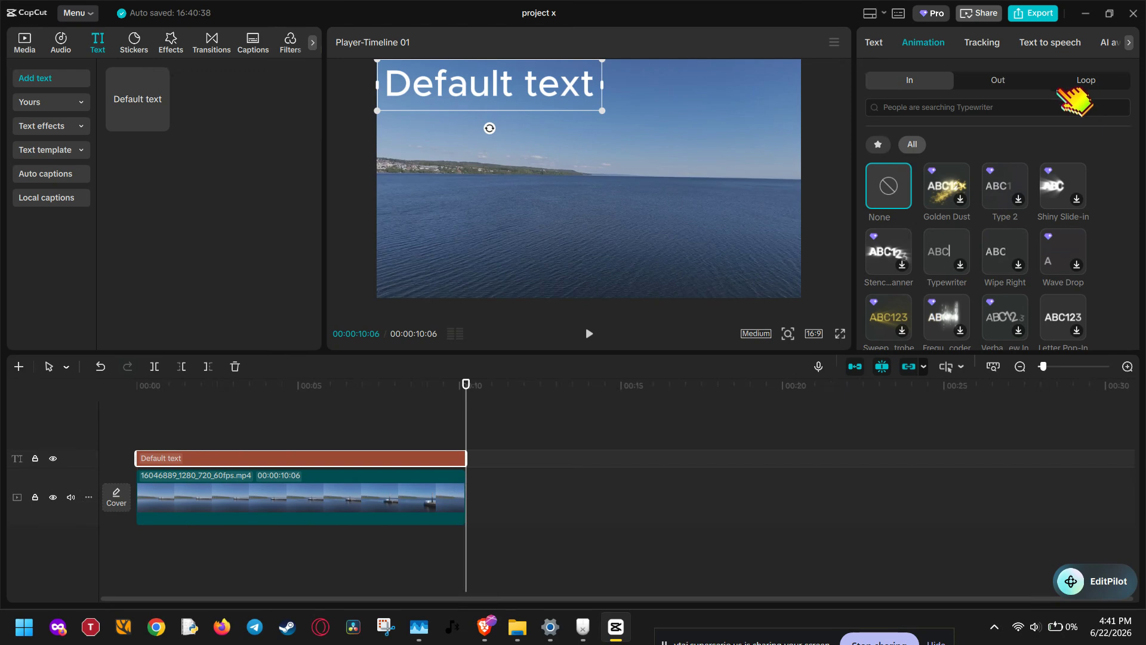
{"action": "left_click", "coordinate": [1021, 88]}
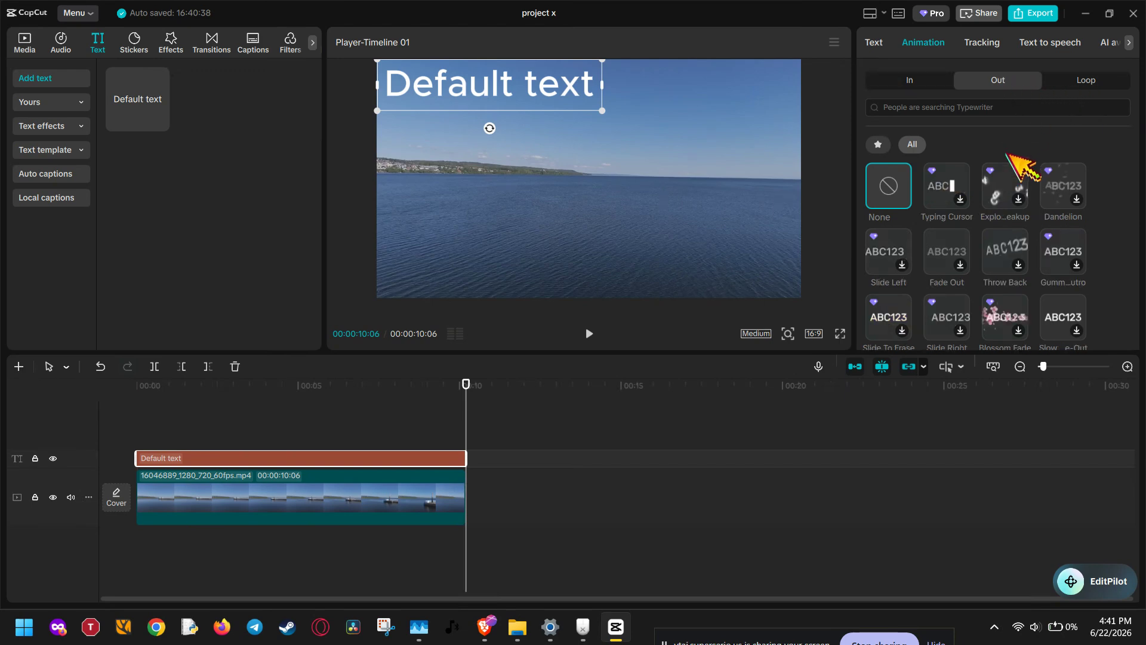
{"action": "left_click", "coordinate": [1006, 247]}
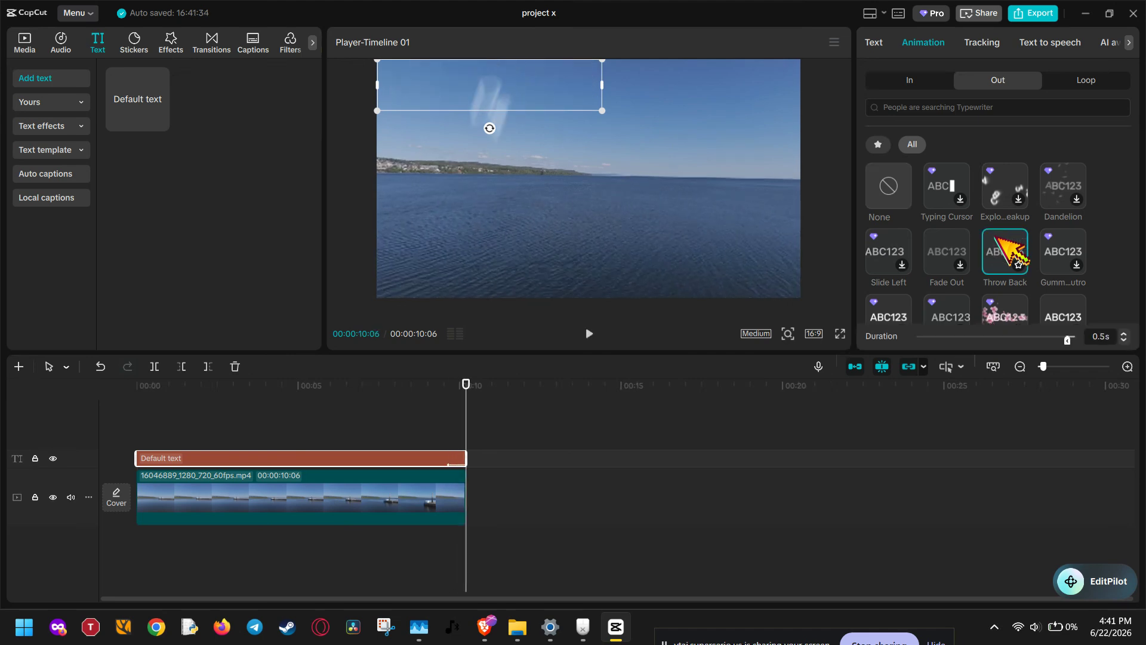
- Try the Typewriter and Wipe Right entrance animations on the text
{"action": "left_click", "coordinate": [915, 80]}
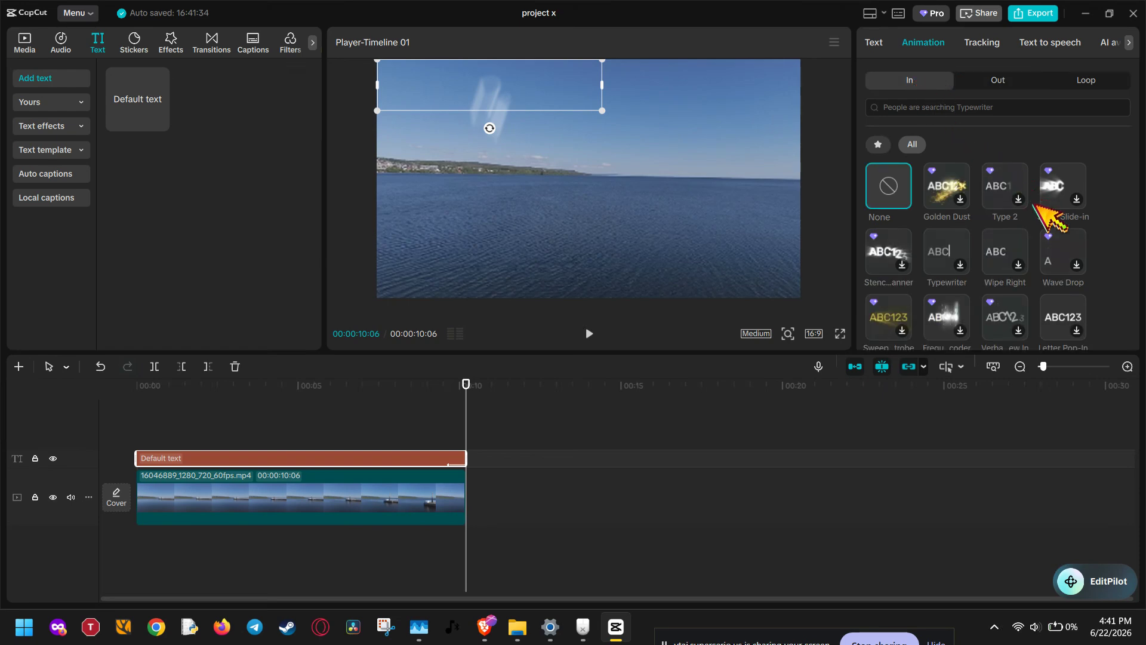
{"action": "left_click", "coordinate": [944, 251]}
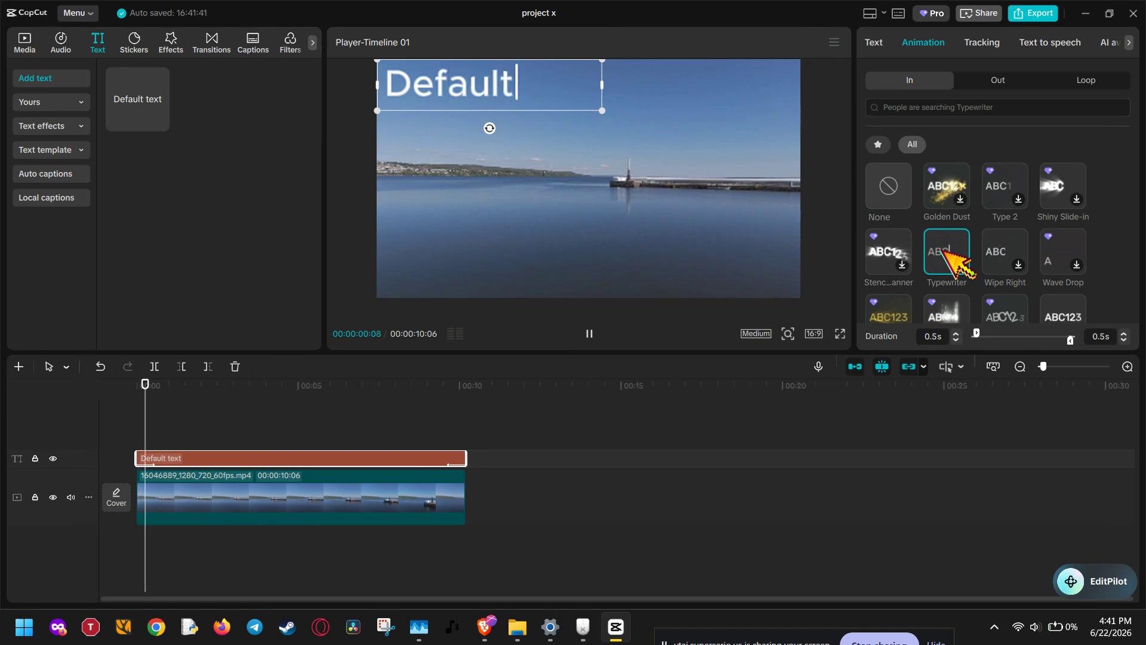
{"action": "left_click", "coordinate": [992, 242]}
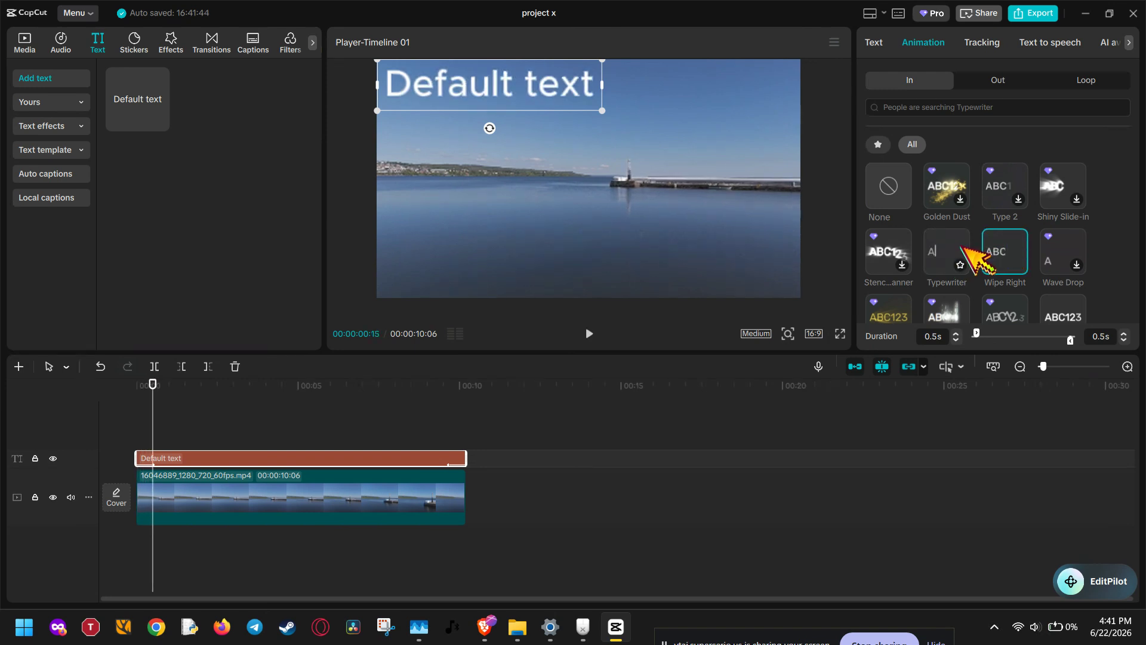
{"action": "left_click", "coordinate": [962, 246]}
- Try further entrance animations on the text, including Blur Fade-In and Gradual Reveal
{"action": "scroll", "coordinate": [962, 247], "scroll_direction": "down", "scroll_amount": 2}
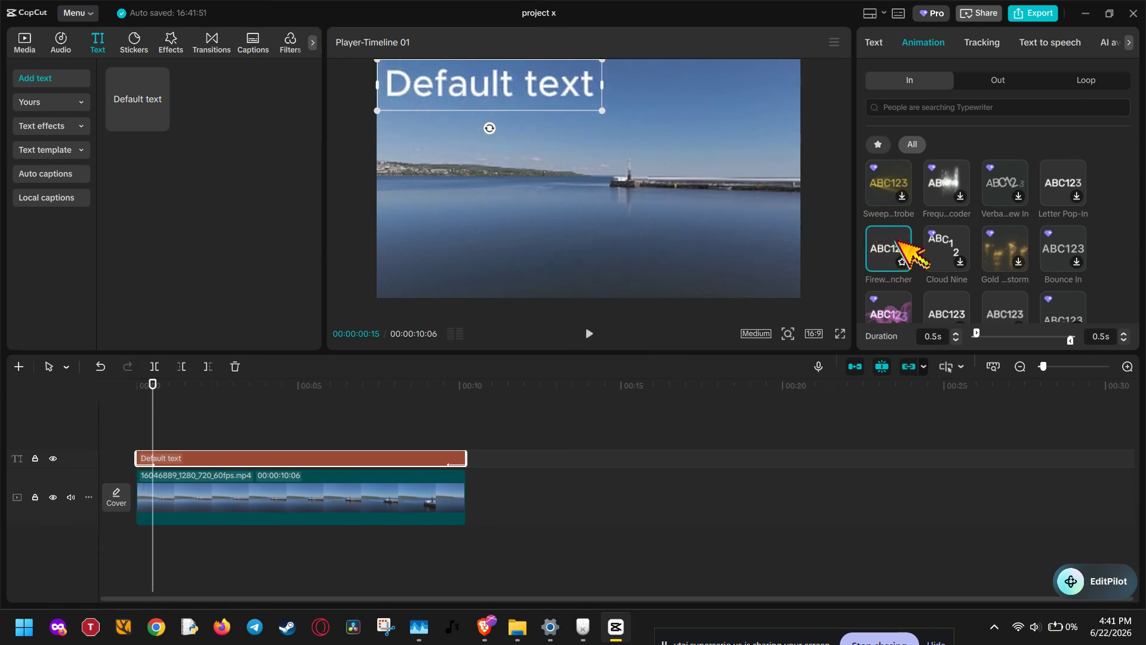
{"action": "scroll", "coordinate": [902, 248], "scroll_direction": "down", "scroll_amount": 2}
{"action": "scroll", "coordinate": [902, 250], "scroll_direction": "up", "scroll_amount": 1}
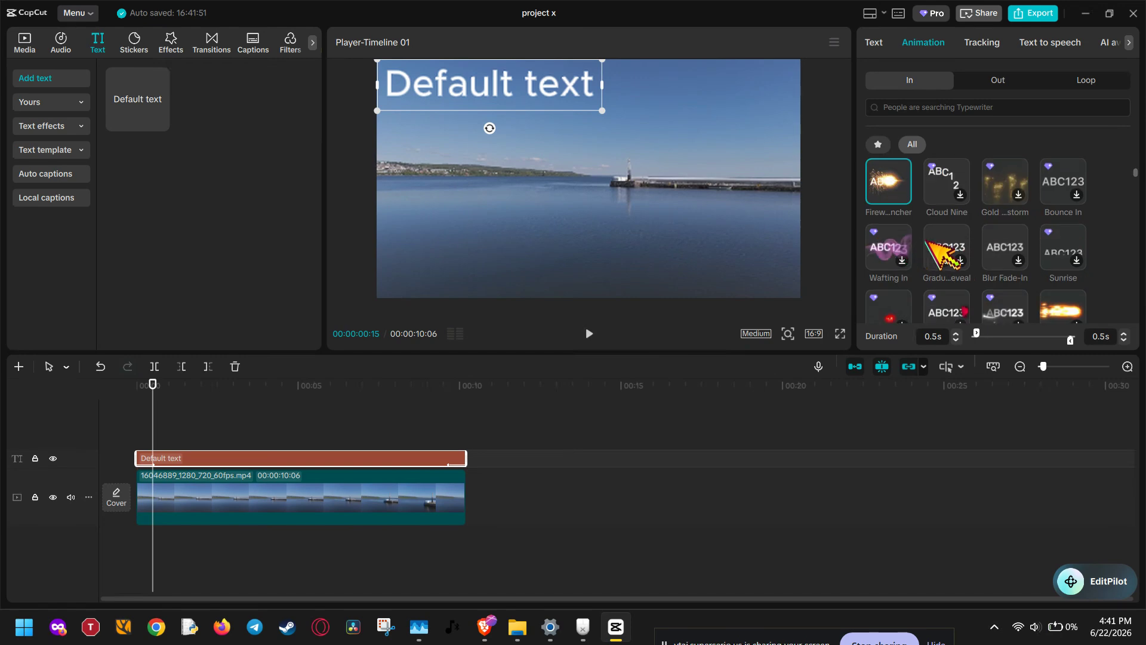
{"action": "left_click", "coordinate": [997, 239]}
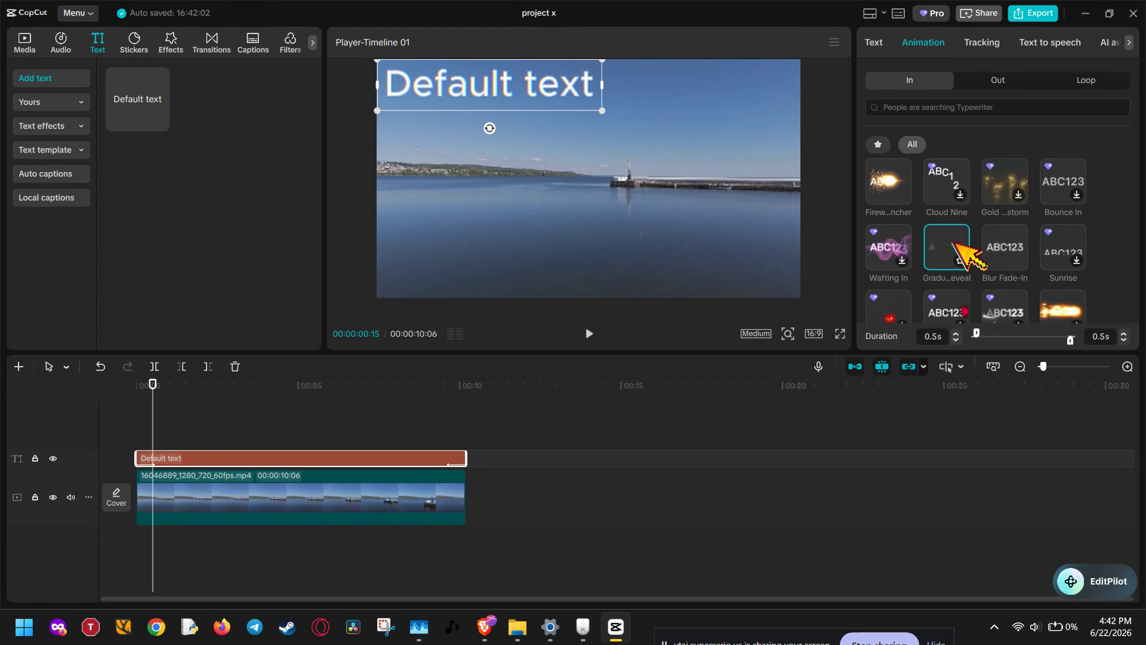
{"action": "scroll", "coordinate": [955, 243], "scroll_direction": "down", "scroll_amount": 1}
{"action": "scroll", "coordinate": [953, 243], "scroll_direction": "down", "scroll_amount": 1}
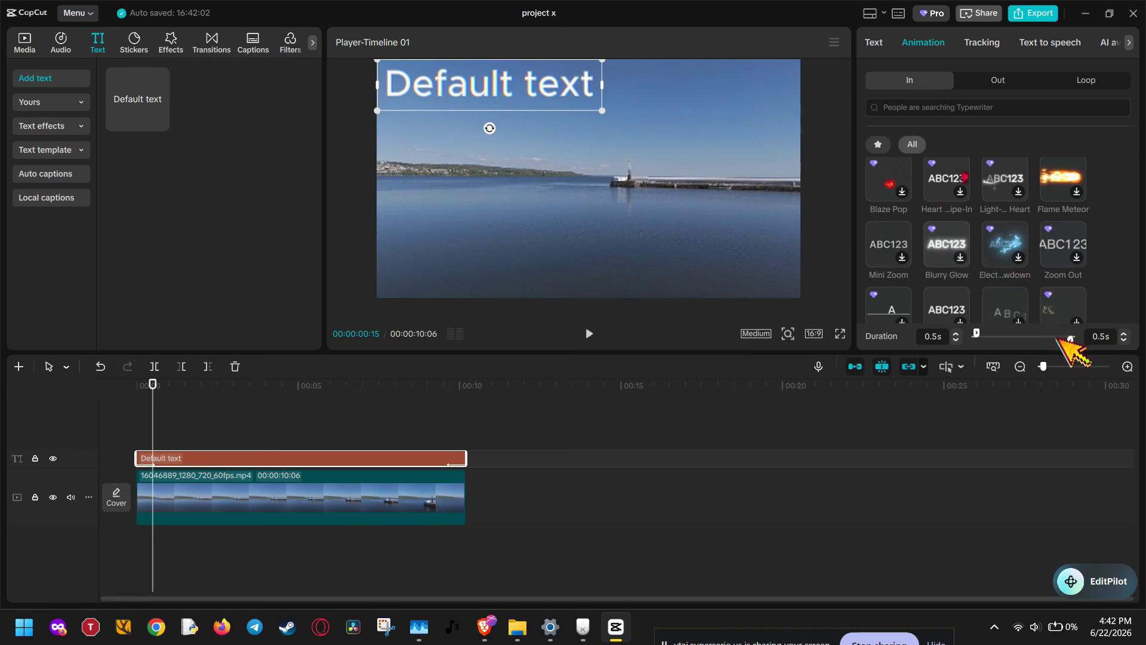
- Try entrance animation durations of 2.7 s and 0.4 s, and browse more entrance animations
{"action": "left_click_drag", "start_coordinate": [982, 333], "coordinate": [996, 332]}
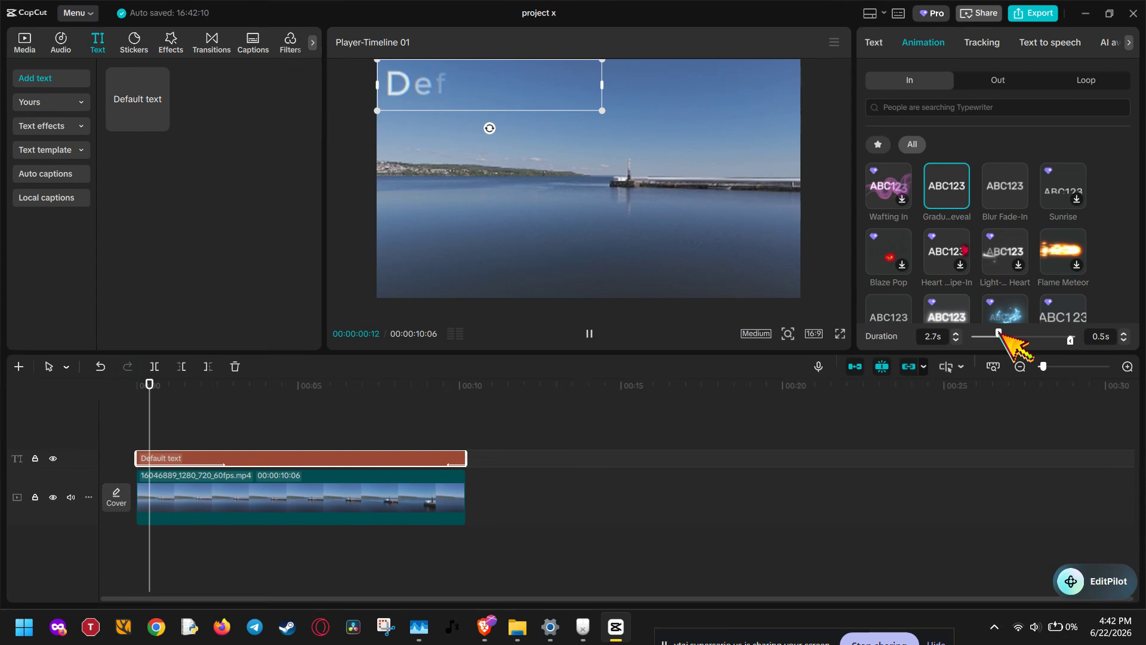
{"action": "left_click_drag", "start_coordinate": [998, 333], "coordinate": [977, 333]}
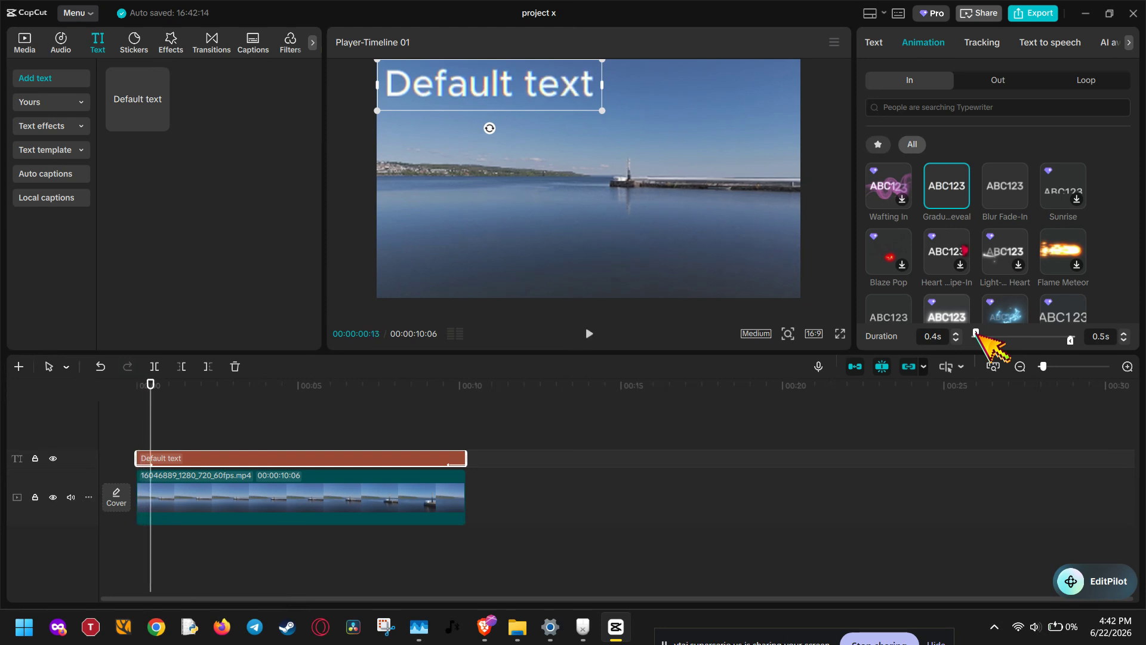
{"action": "scroll", "coordinate": [946, 286], "scroll_direction": "down", "scroll_amount": 1}
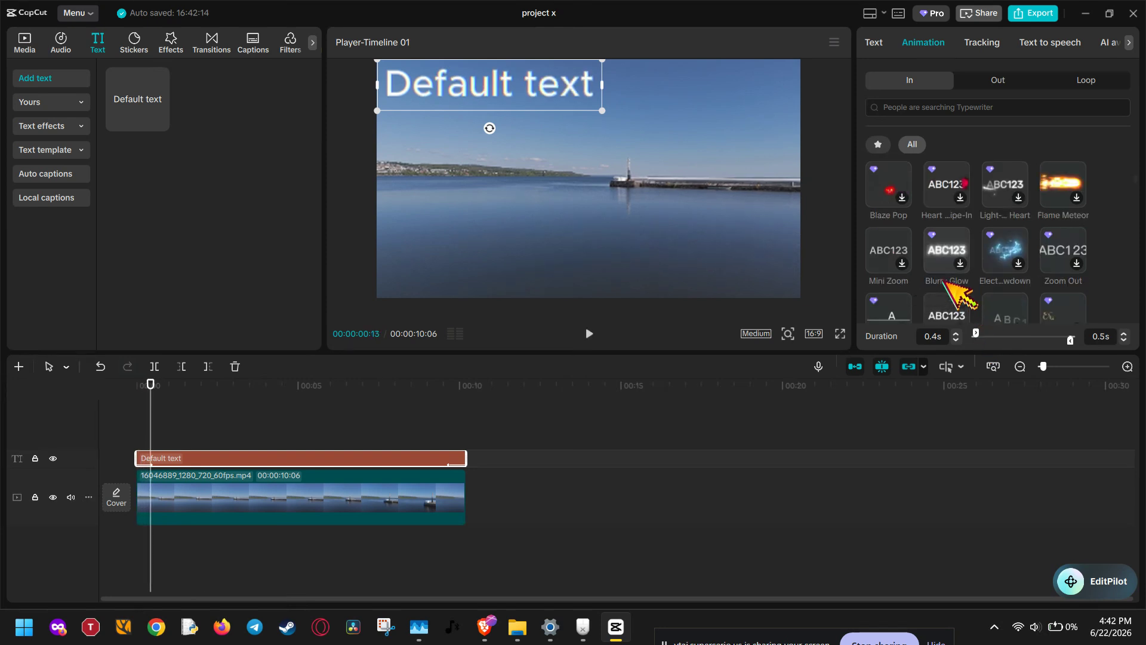
{"action": "scroll", "coordinate": [990, 250], "scroll_direction": "down", "scroll_amount": 1}
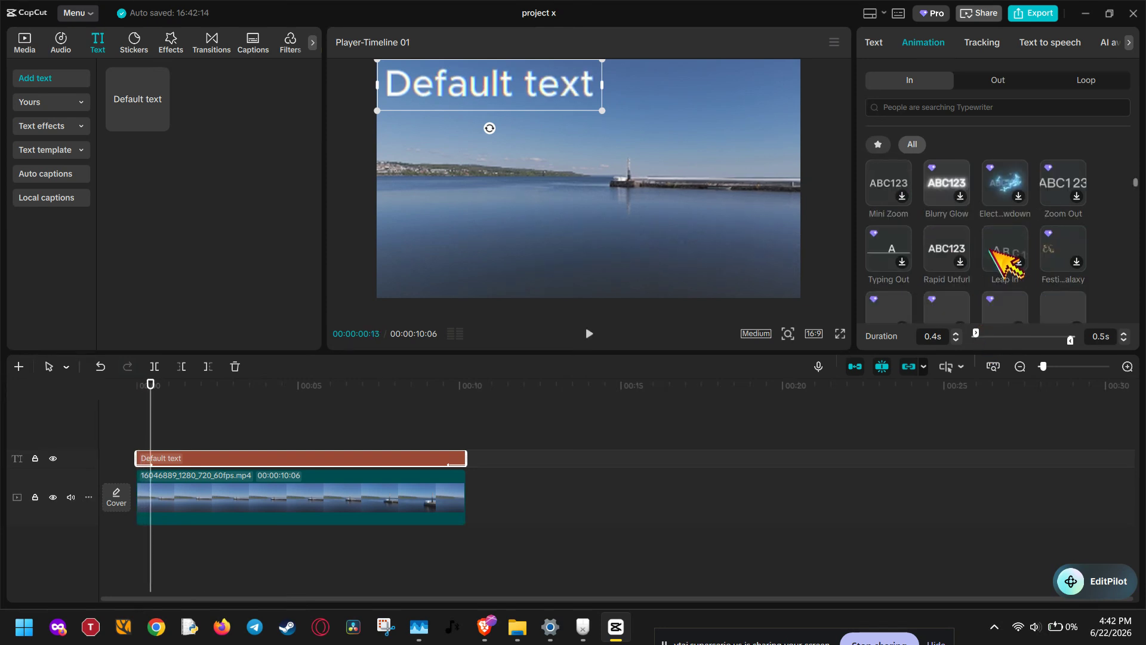
{"action": "scroll", "coordinate": [1008, 262], "scroll_direction": "down", "scroll_amount": 1}
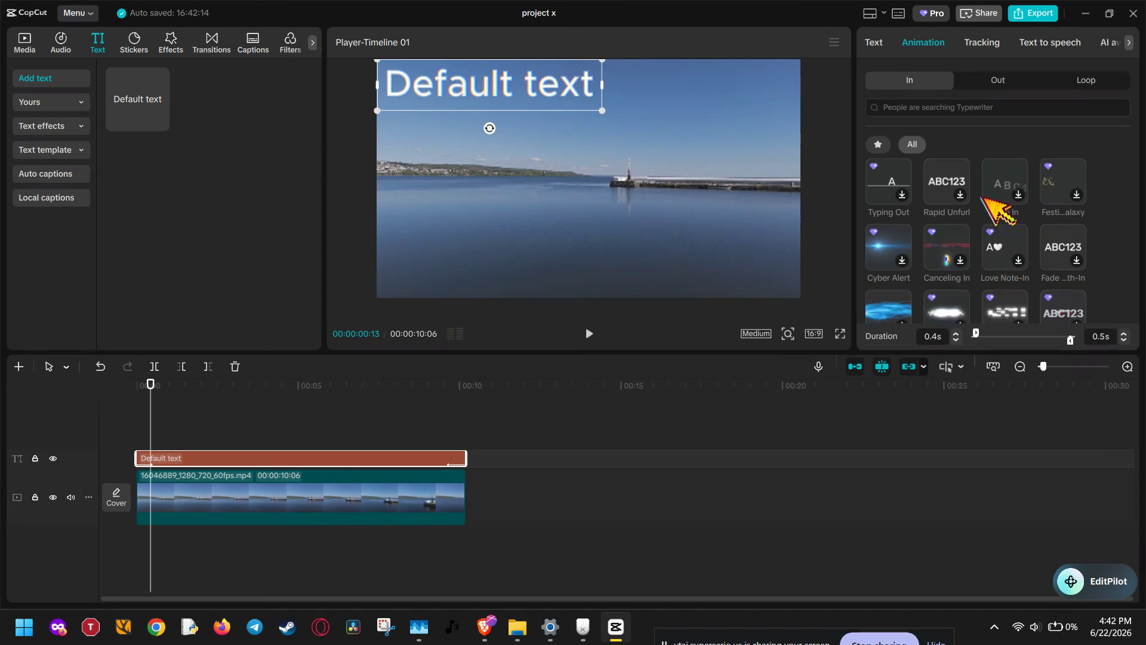
{"action": "scroll", "coordinate": [997, 204], "scroll_direction": "down", "scroll_amount": 3}
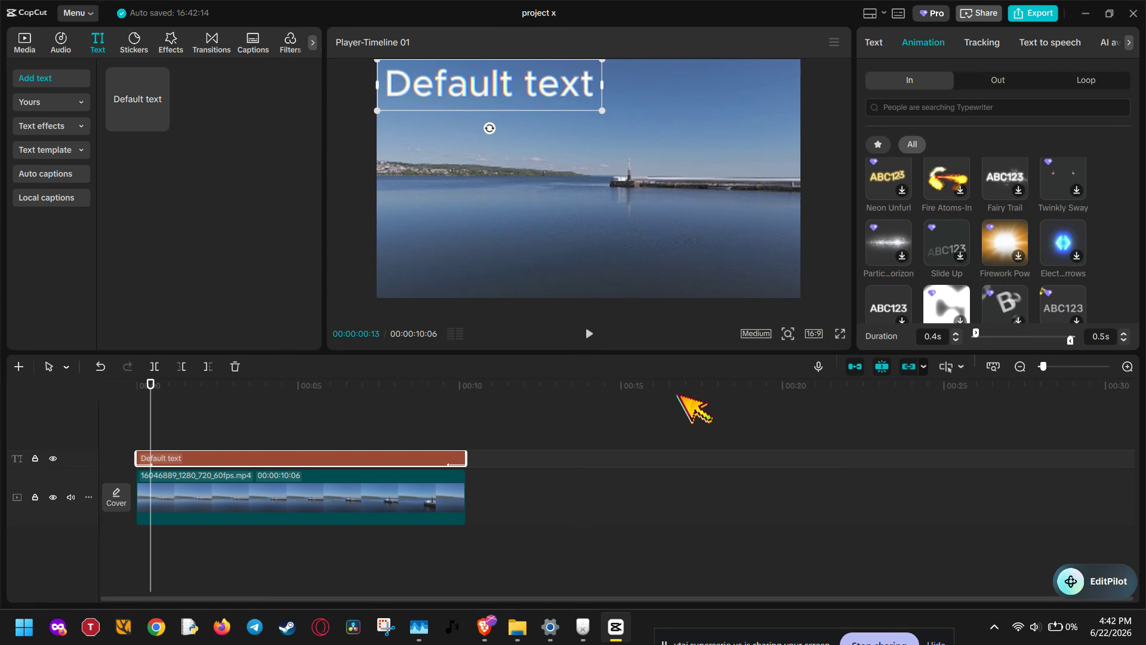
- Undo all text animation changes and the text's move to the upper-left corner
{"action": "key", "text": "ctrl+z"}
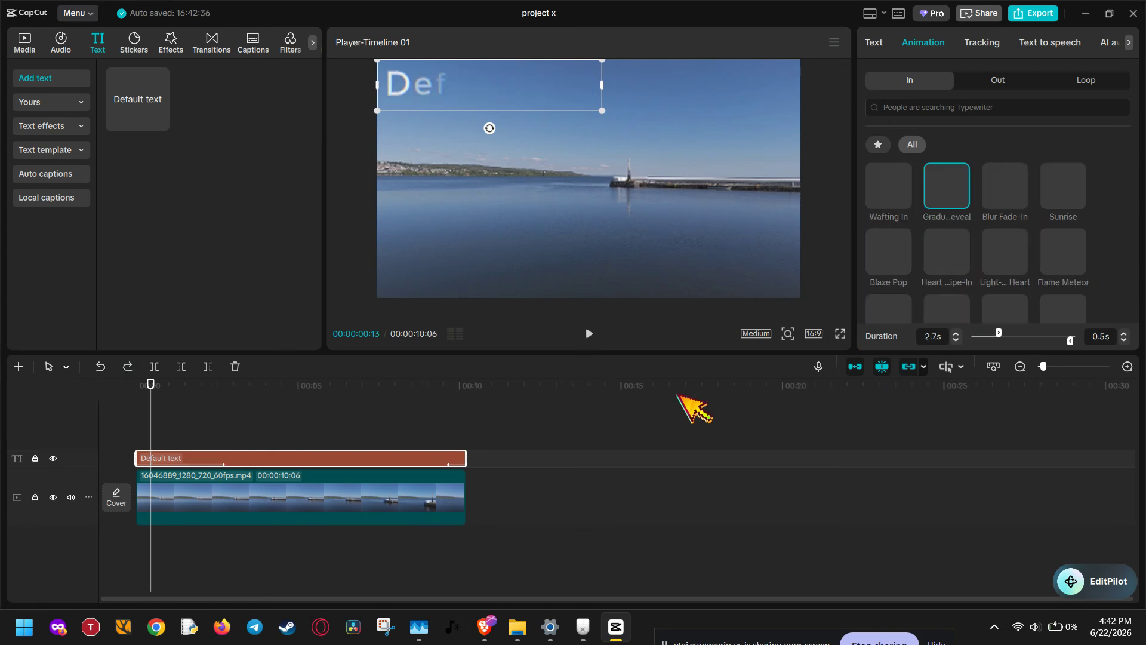
{"action": "key", "text": "ctrl+z"}
{"action": "key", "text": "ctrl+z"}
{"action": "key", "text": "ctrl+z"}
{"action": "key", "text": "ctrl+z"}
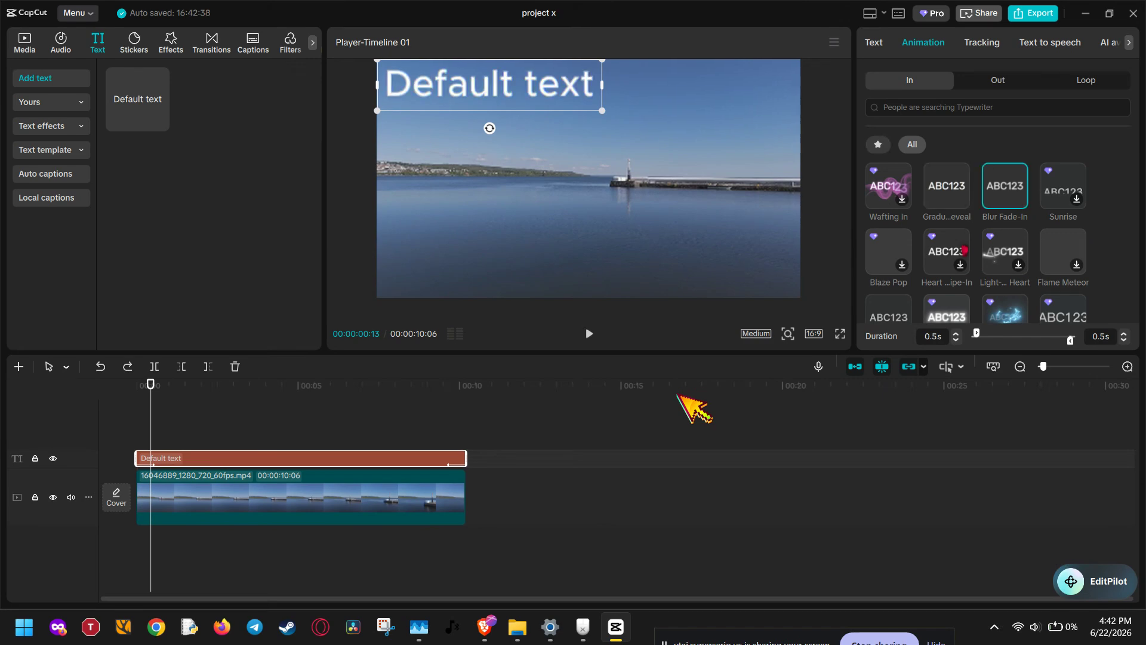
{"action": "key", "text": "ctrl+z"}
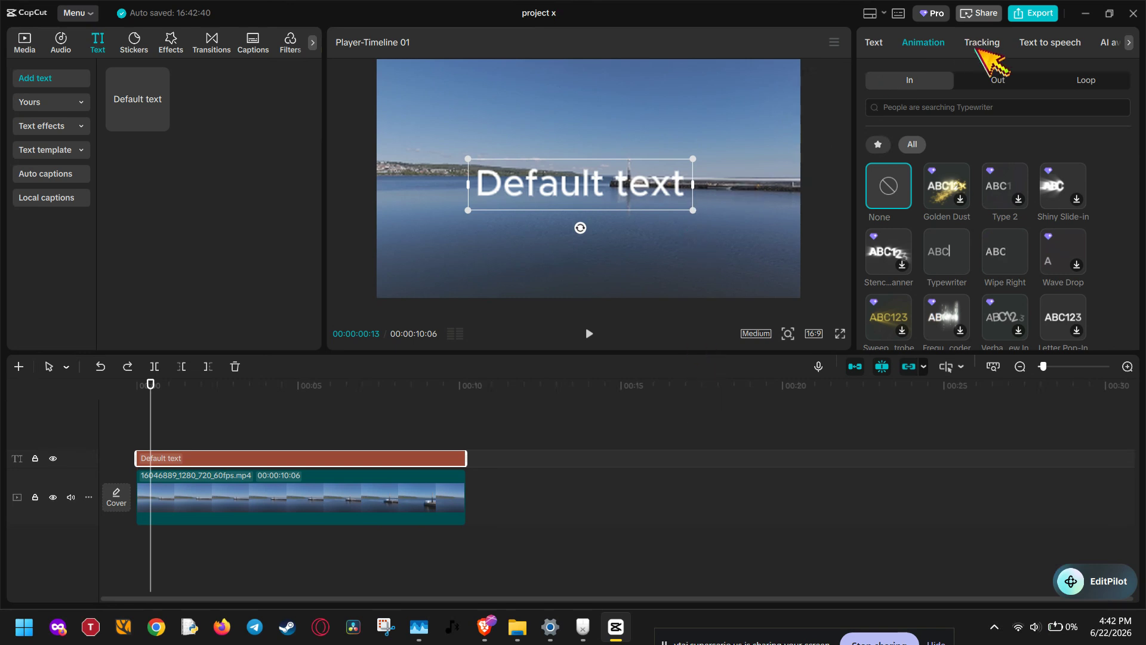
{"action": "left_click", "coordinate": [986, 77]}
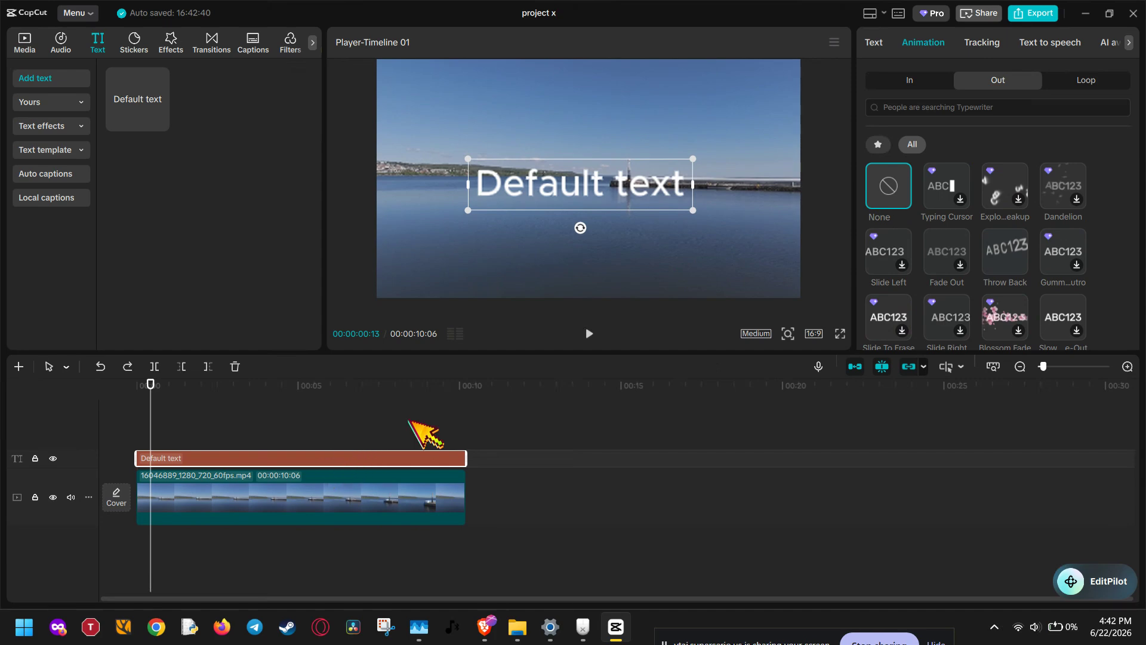
- Return the playhead to the start of the timeline and centre the text at X 0, Y -74
{"action": "left_click", "coordinate": [883, 39]}
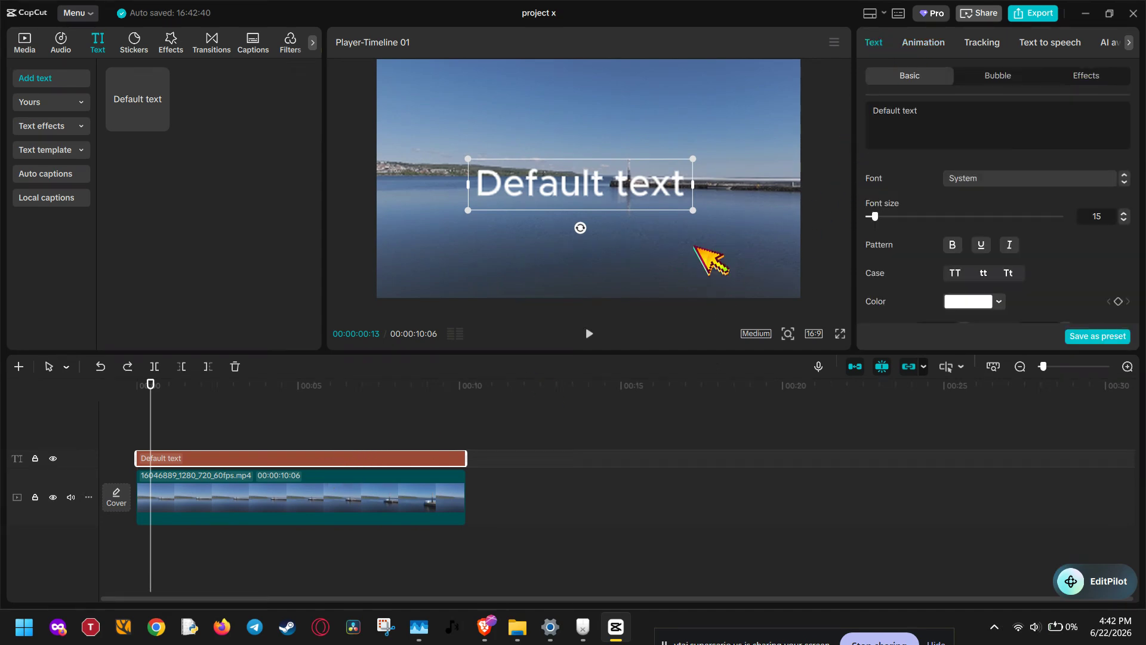
{"action": "mouse_move", "coordinate": [151, 402]}
{"action": "left_mouse_down"}
{"action": "mouse_move", "coordinate": [205, 400]}
{"action": "mouse_move", "coordinate": [137, 402]}
{"action": "left_mouse_up"}
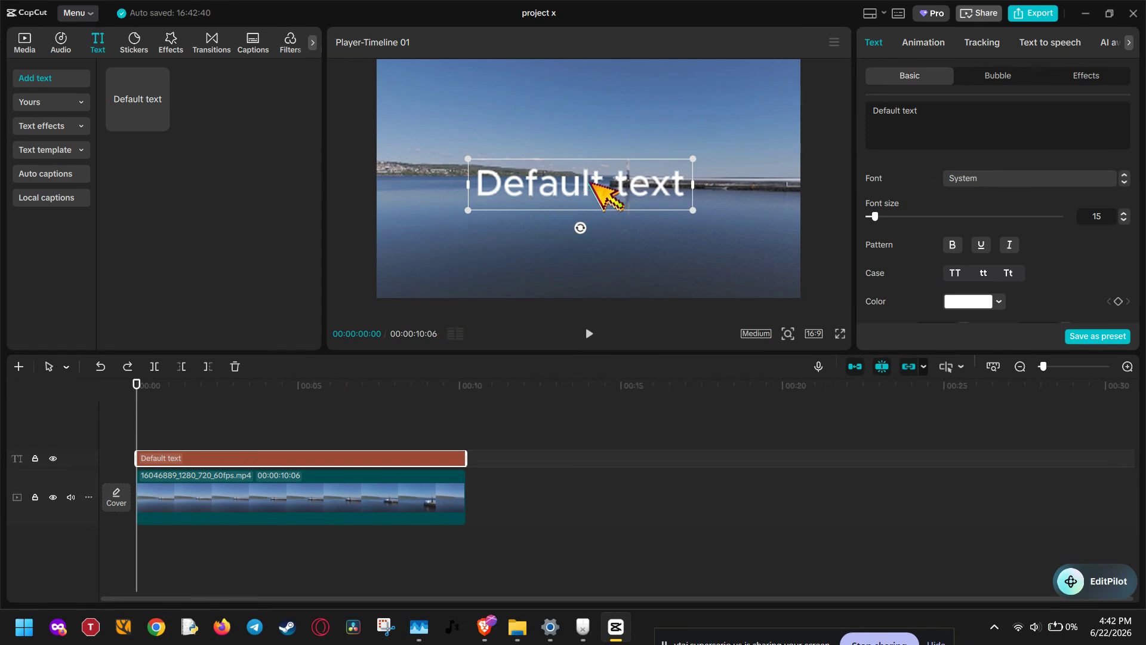
{"action": "left_click_drag", "start_coordinate": [564, 181], "coordinate": [601, 182]}
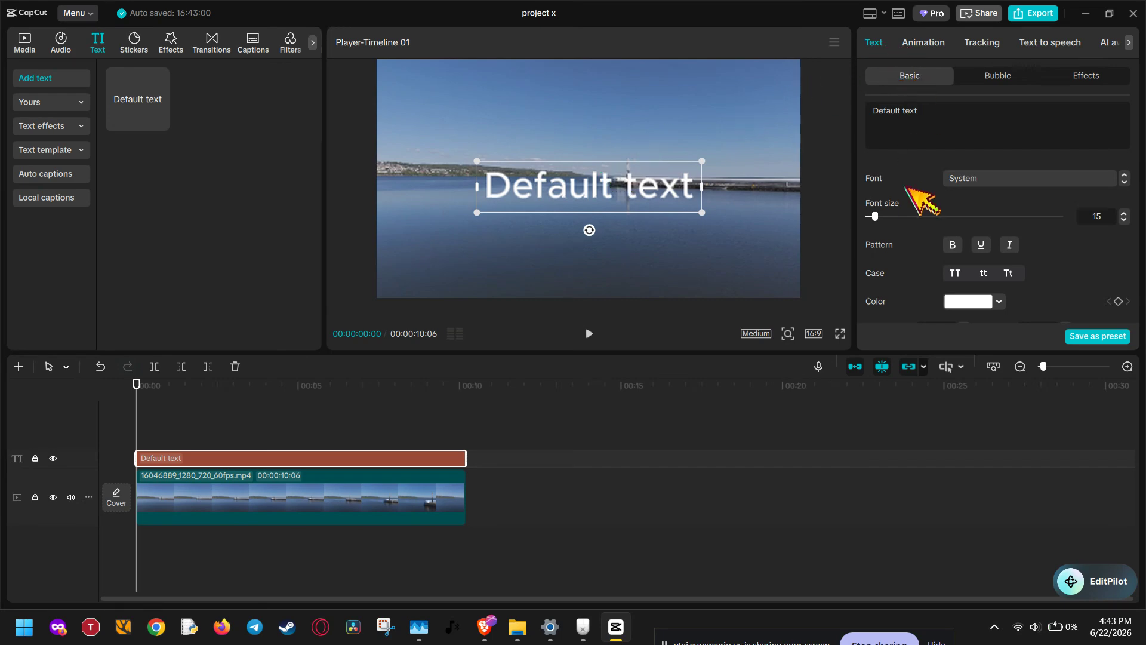
- Reduce the text's scale to 26% in its basic Transform settings
{"action": "scroll", "coordinate": [913, 197], "scroll_direction": "down", "scroll_amount": 3}
{"action": "scroll", "coordinate": [908, 190], "scroll_direction": "up", "scroll_amount": 3}
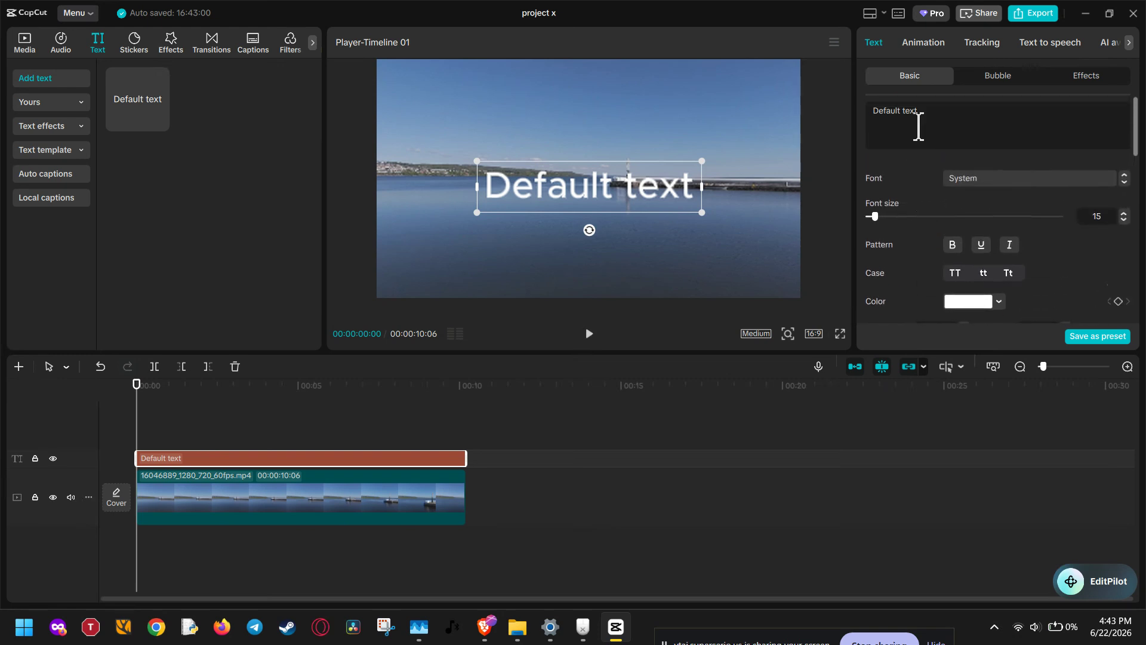
{"action": "left_click", "coordinate": [992, 76]}
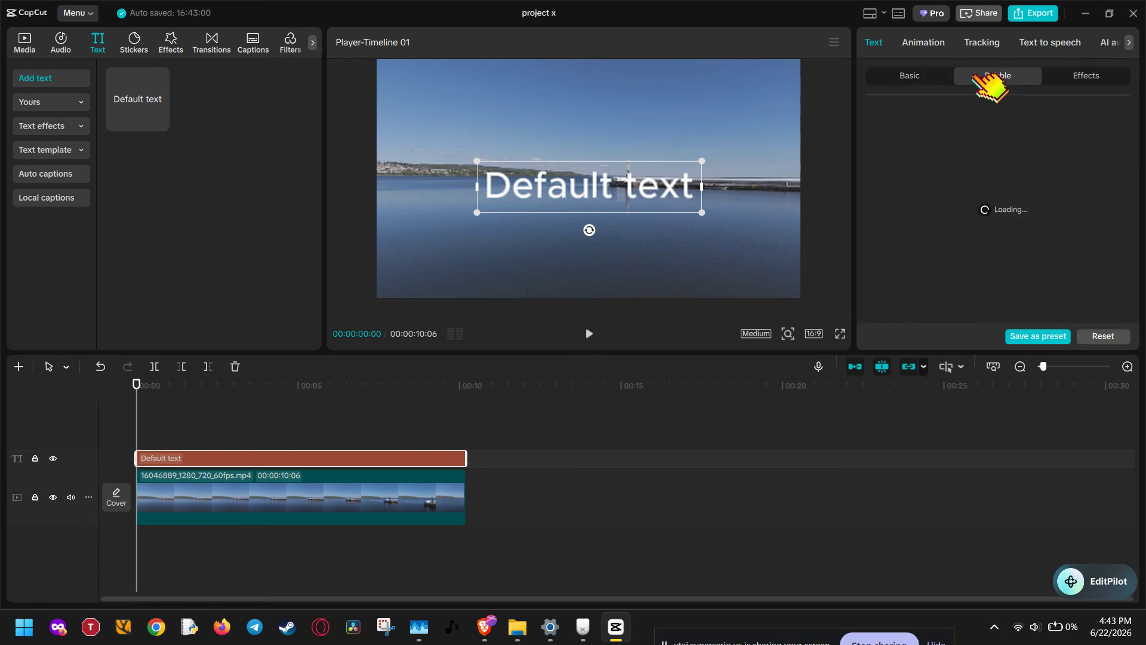
{"action": "left_click", "coordinate": [916, 76]}
{"action": "scroll", "coordinate": [1052, 212], "scroll_direction": "down", "scroll_amount": 10}
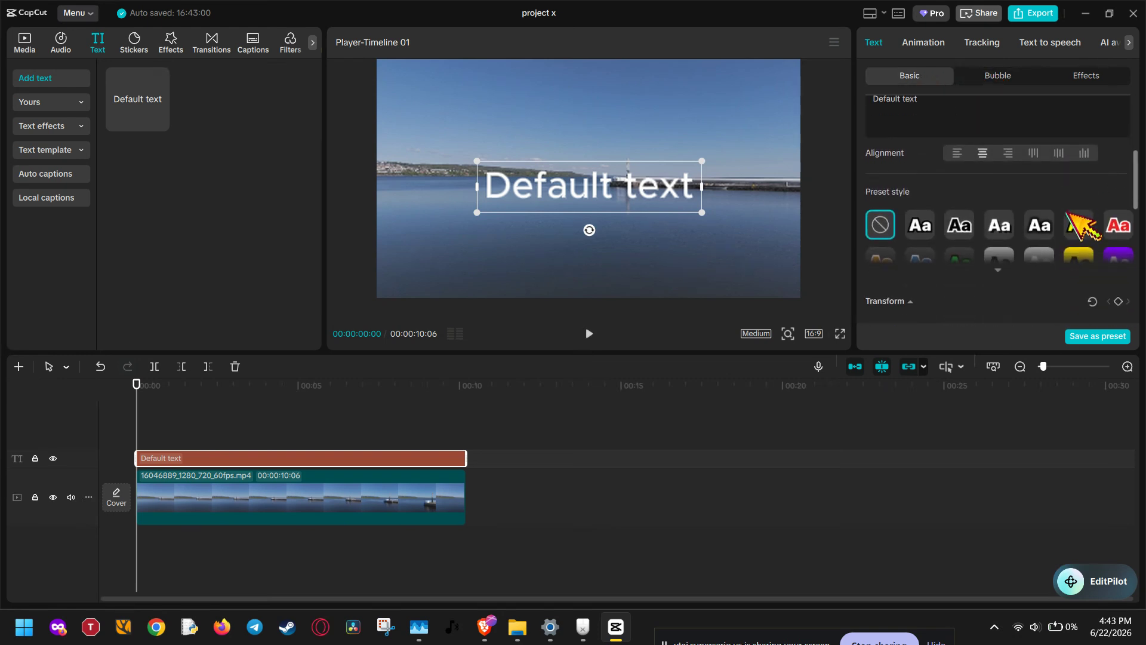
{"action": "scroll", "coordinate": [1068, 213], "scroll_direction": "down", "scroll_amount": 1}
{"action": "scroll", "coordinate": [1015, 218], "scroll_direction": "up", "scroll_amount": 2}
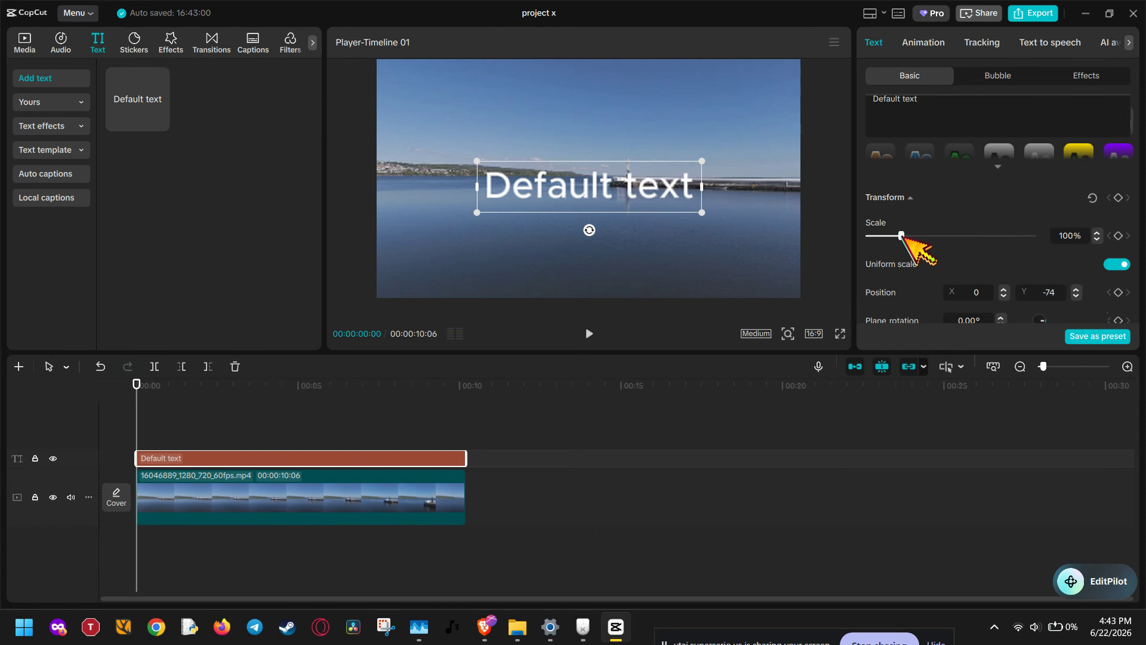
{"action": "left_click_drag", "start_coordinate": [902, 235], "coordinate": [875, 237]}
- Place the text in the frame's upper-left corner at X -1655, Y 1019, and add a Transform keyframe at the start
{"action": "left_click_drag", "start_coordinate": [574, 183], "coordinate": [395, 58]}
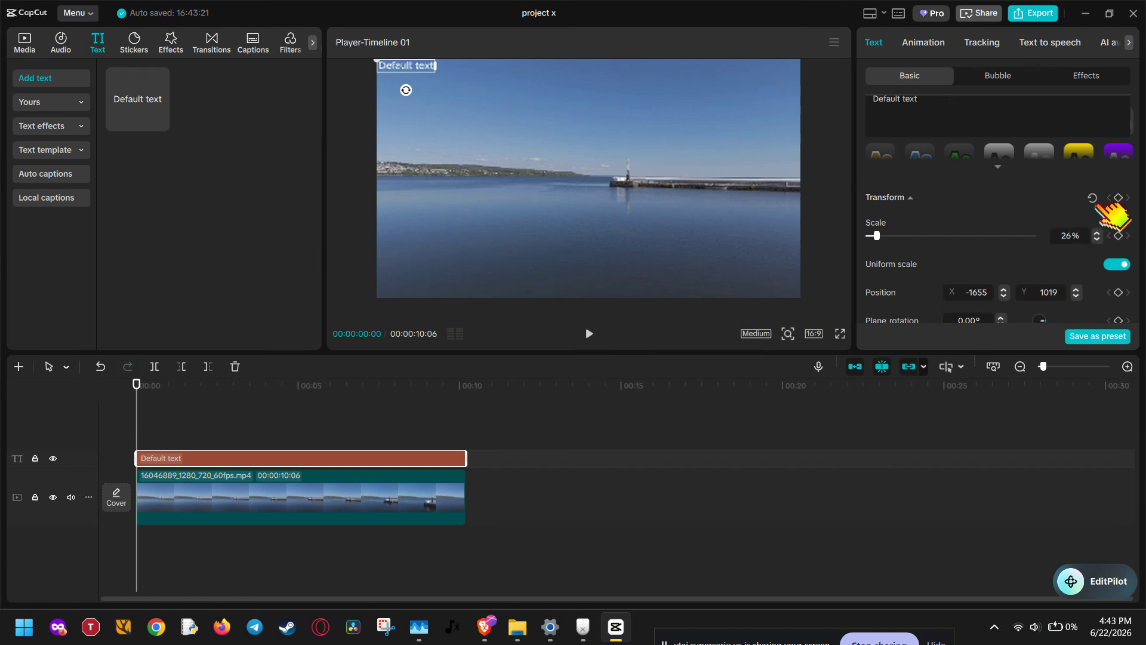
{"action": "left_click", "coordinate": [1118, 198]}
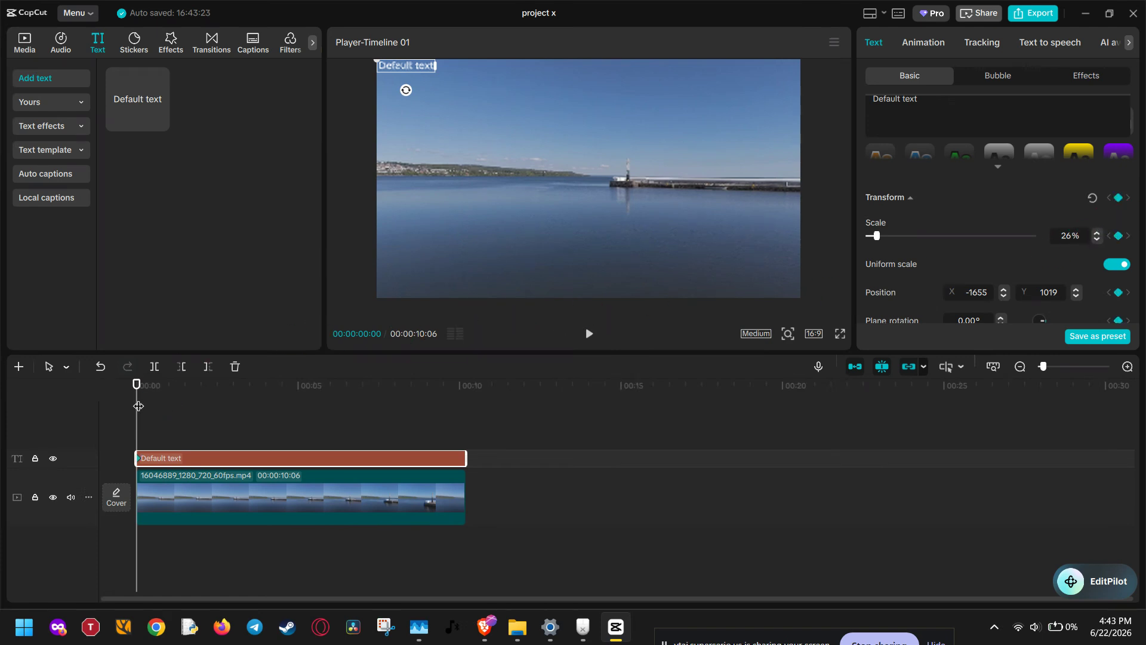
- Centre the text at X 0, Y 0 with 113% scale at 00:00:01:29, and add a holding Transform keyframe at 00:00:03:10
{"action": "left_click_drag", "start_coordinate": [139, 404], "coordinate": [199, 404]}
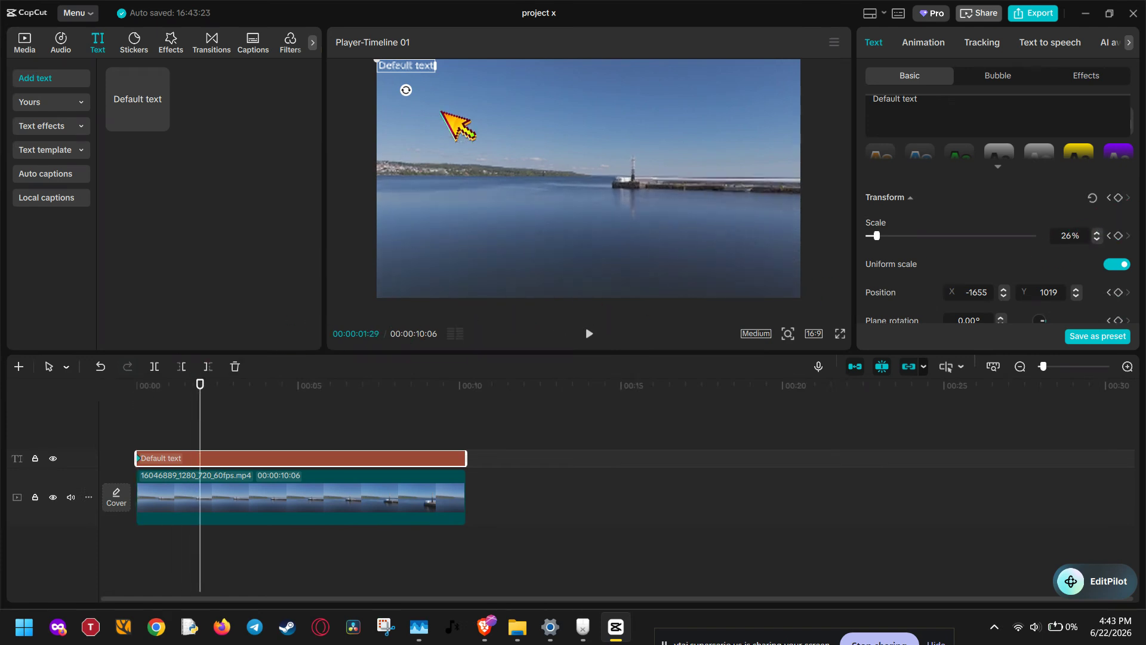
{"action": "left_click_drag", "start_coordinate": [425, 66], "coordinate": [605, 179]}
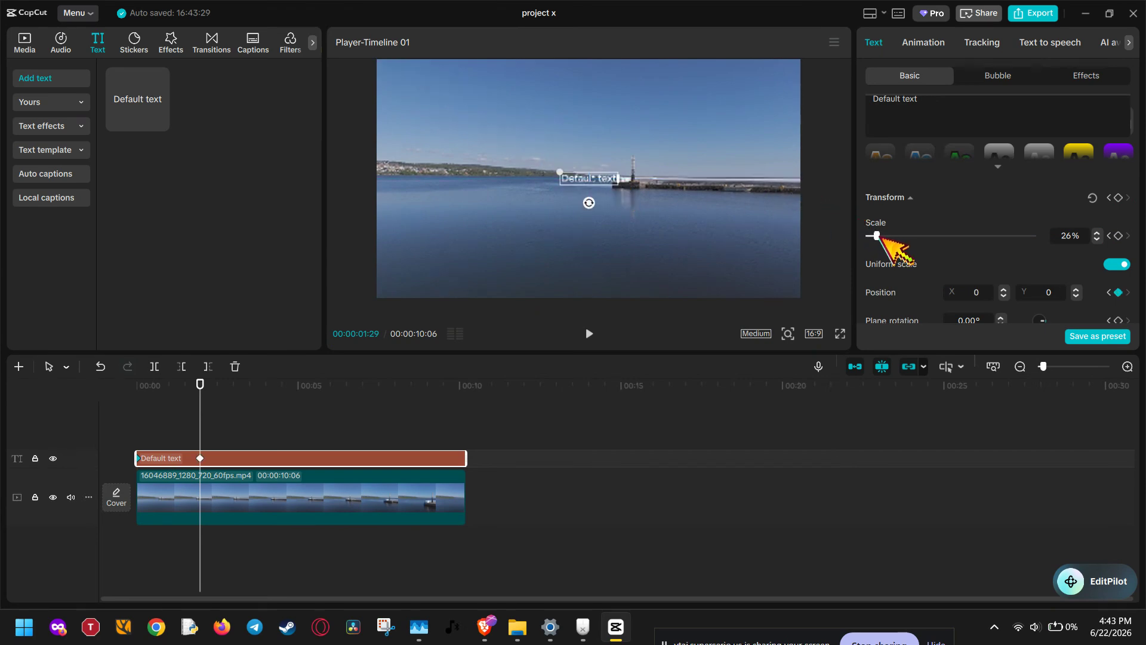
{"action": "left_click_drag", "start_coordinate": [877, 236], "coordinate": [906, 237]}
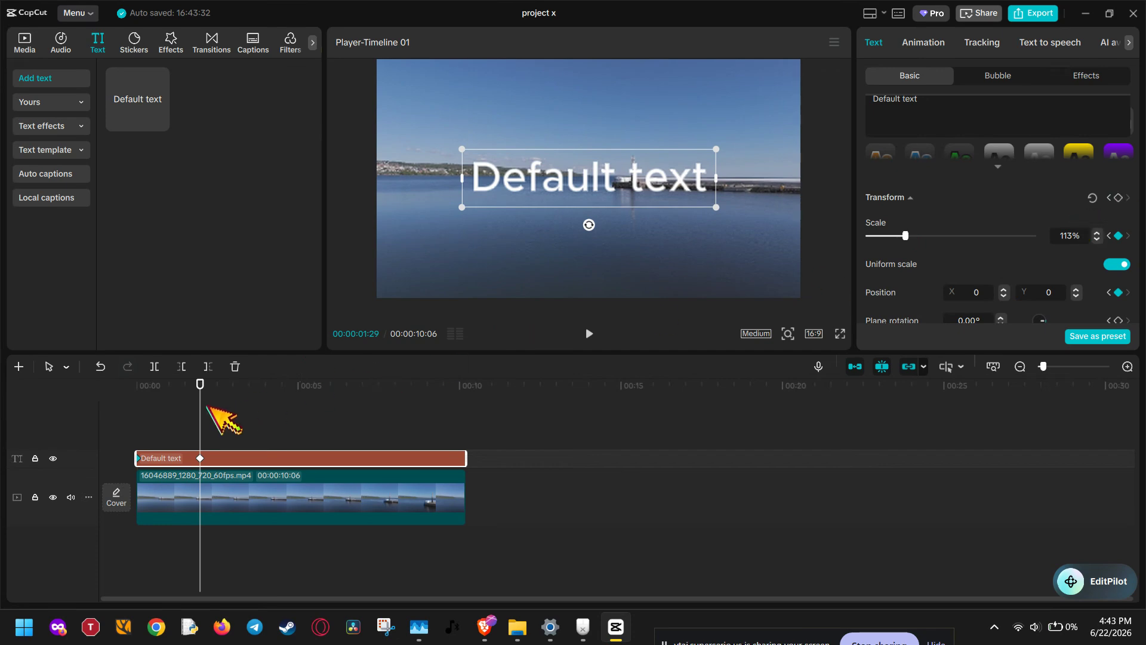
{"action": "left_click_drag", "start_coordinate": [203, 416], "coordinate": [245, 411]}
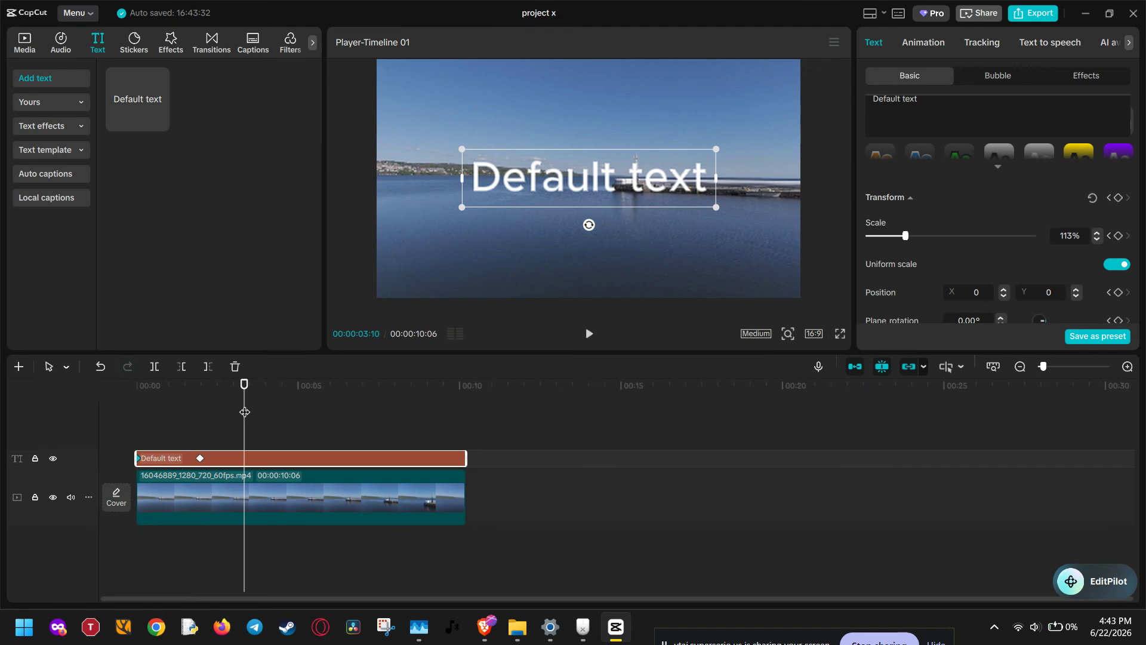
{"action": "left_click", "coordinate": [1119, 197]}
- At 00:00:05:01, reduce the text's scale to 61% and place it near the frame's lower-right corner at X 1139, Y -938
{"action": "left_click_drag", "start_coordinate": [243, 426], "coordinate": [276, 427]}
{"action": "left_click_drag", "start_coordinate": [278, 427], "coordinate": [299, 439]}
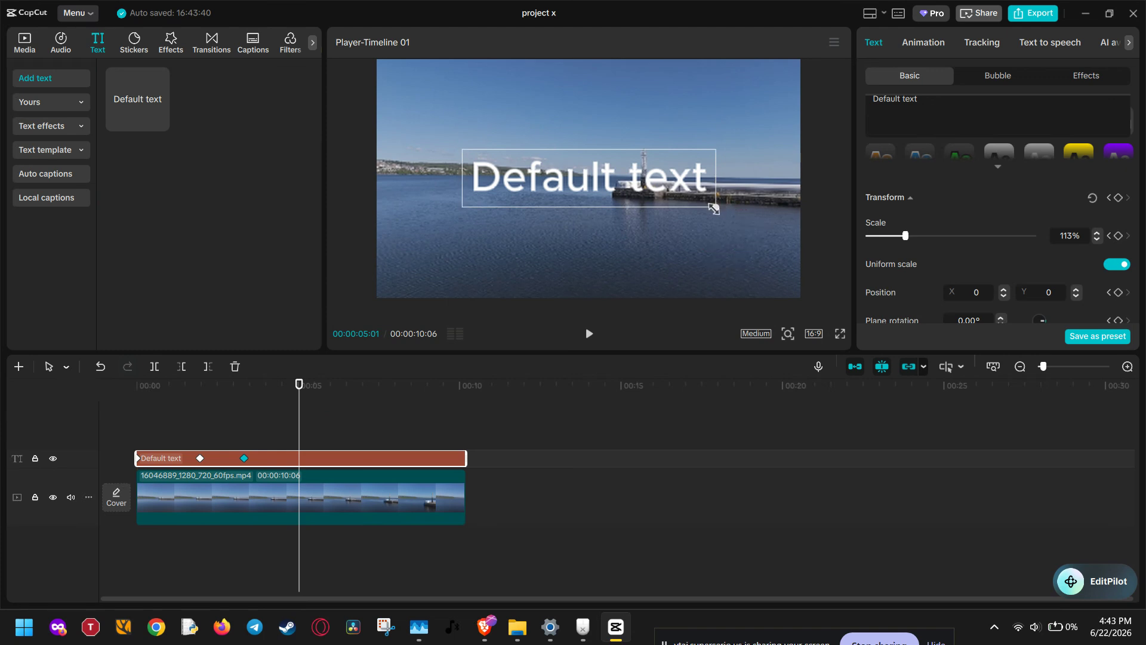
{"action": "left_click_drag", "start_coordinate": [713, 209], "coordinate": [764, 290]}
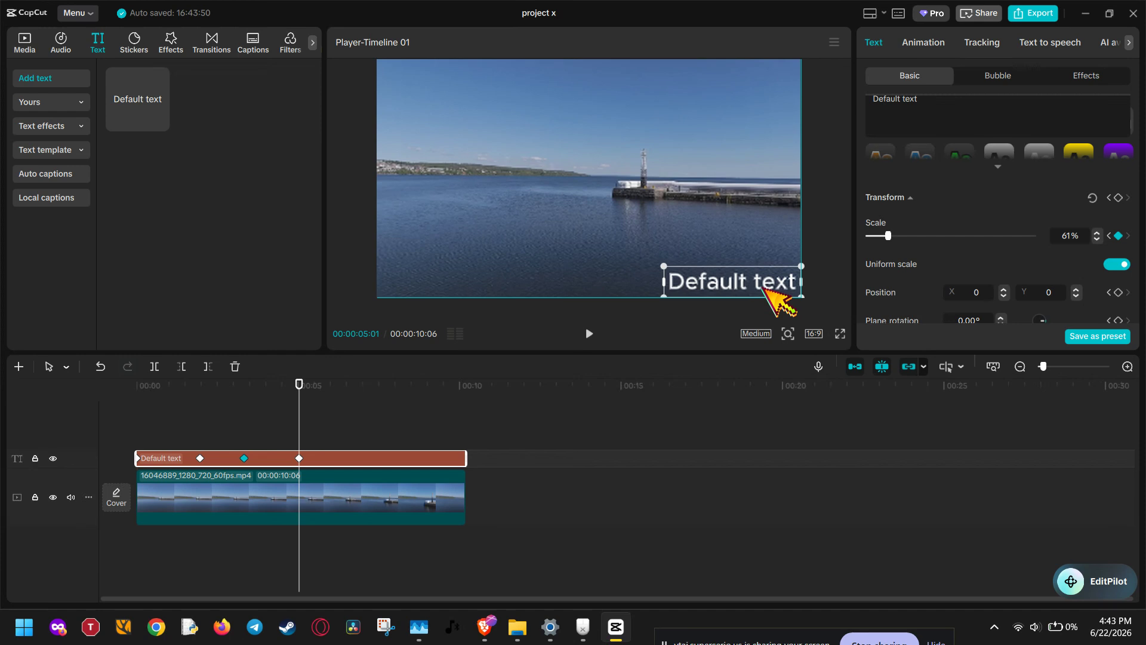
{"action": "left_click_drag", "start_coordinate": [764, 285], "coordinate": [746, 288]}
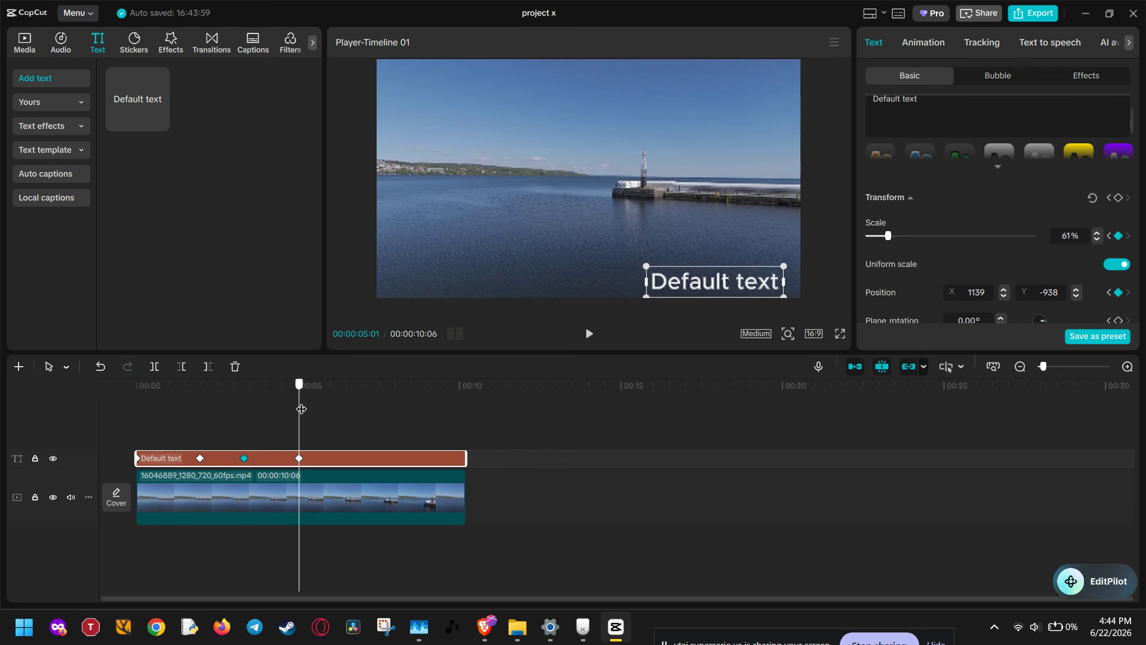
- Keyframe the text's position at X 1298, Y -786 at 00:00:05:26 and at X 235, Y 938 at 00:00:06:29
{"action": "left_click_drag", "start_coordinate": [302, 409], "coordinate": [326, 411]}
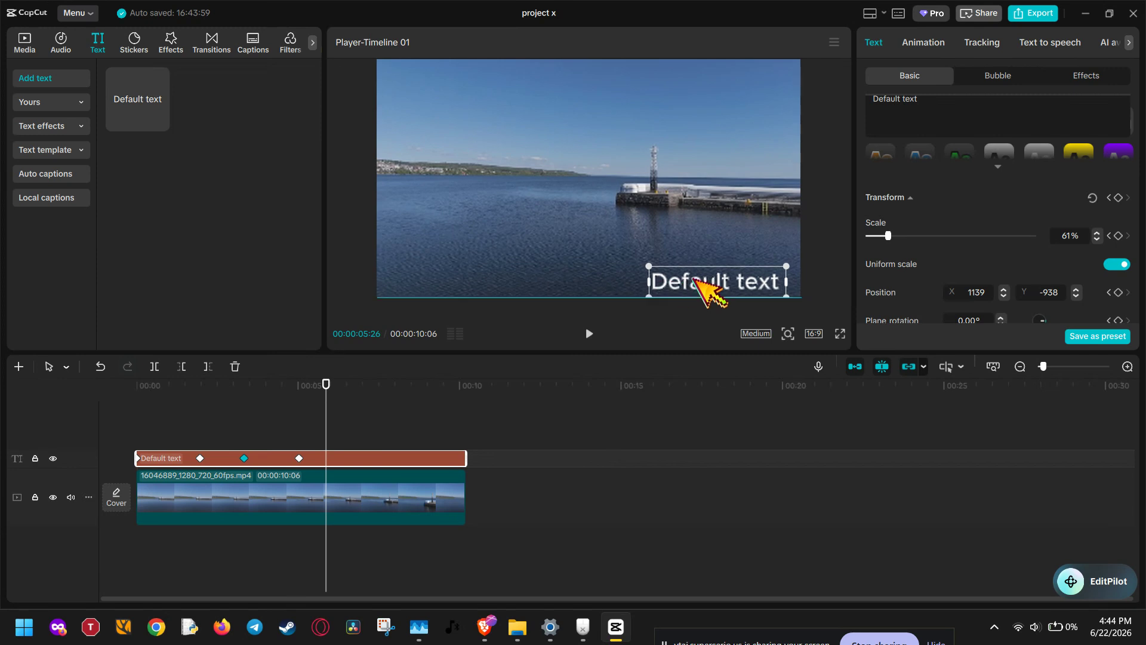
{"action": "left_click_drag", "start_coordinate": [693, 278], "coordinate": [708, 264]}
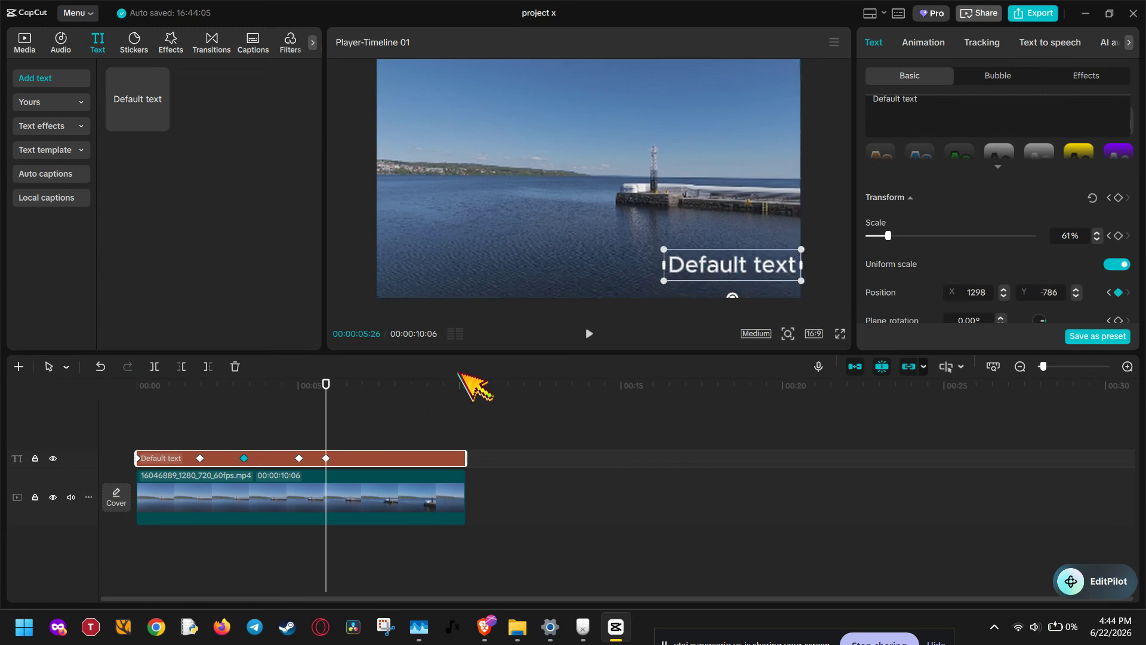
{"action": "left_click_drag", "start_coordinate": [330, 419], "coordinate": [361, 410]}
{"action": "left_click_drag", "start_coordinate": [755, 263], "coordinate": [637, 76]}
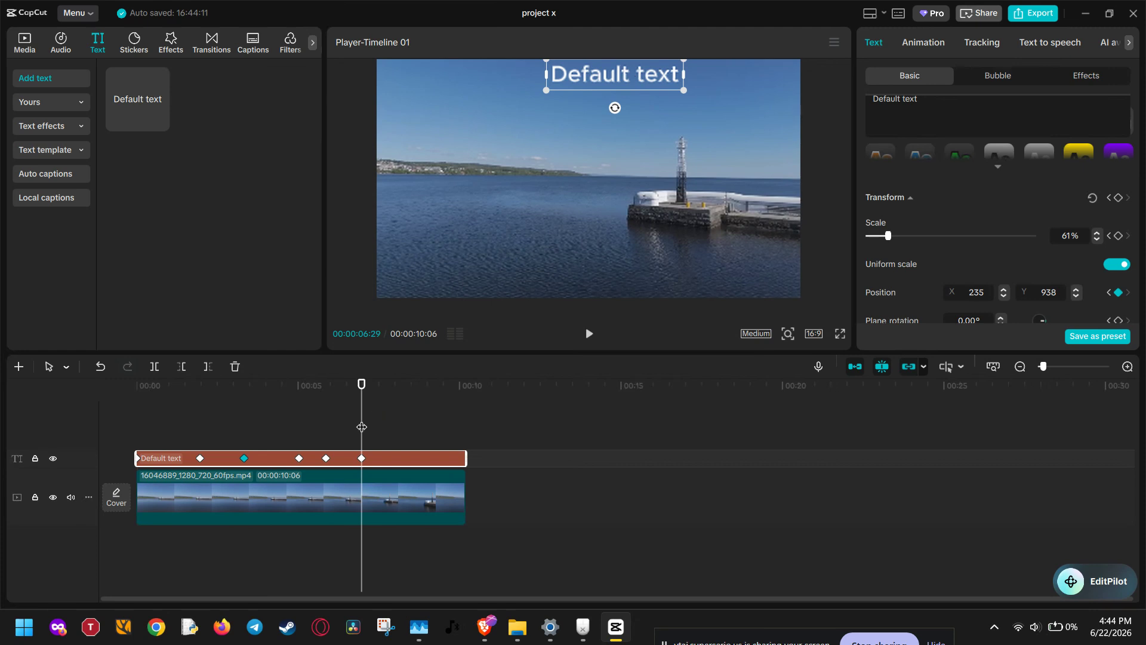
- Keyframe the text's position at X -984, Y -938 at 00:00:08:00 and at X -1298, Y -752 at 00:00:09:02
{"action": "left_click_drag", "start_coordinate": [360, 425], "coordinate": [395, 419]}
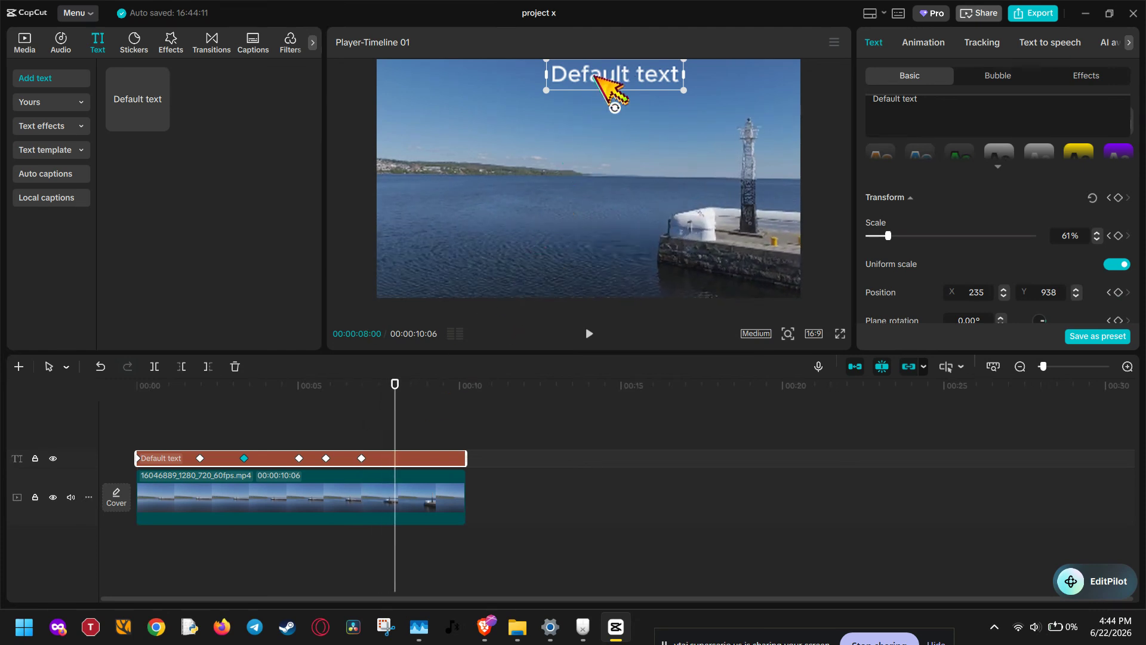
{"action": "left_click_drag", "start_coordinate": [595, 76], "coordinate": [461, 285]}
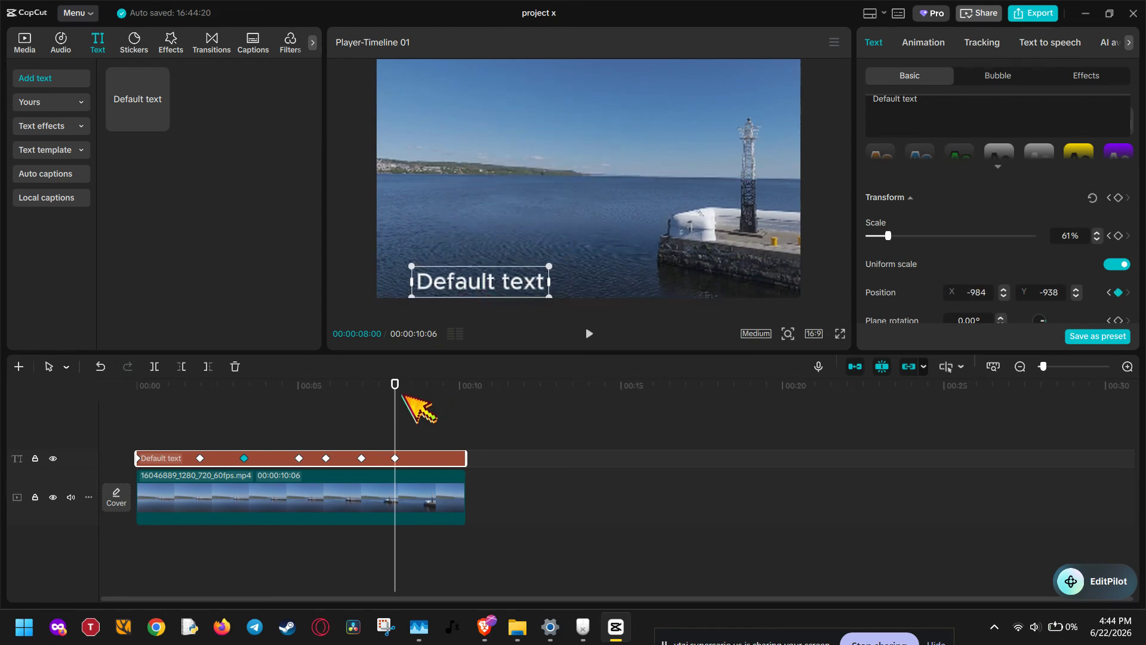
{"action": "left_click_drag", "start_coordinate": [394, 427], "coordinate": [424, 420]}
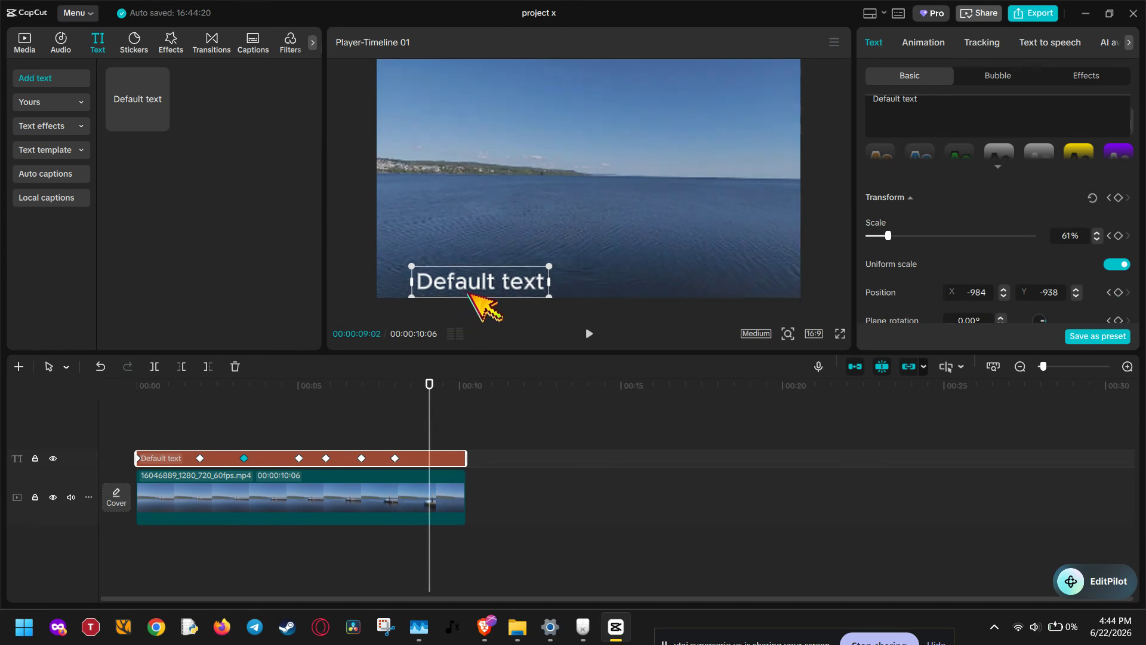
{"action": "left_click_drag", "start_coordinate": [470, 294], "coordinate": [437, 258]}
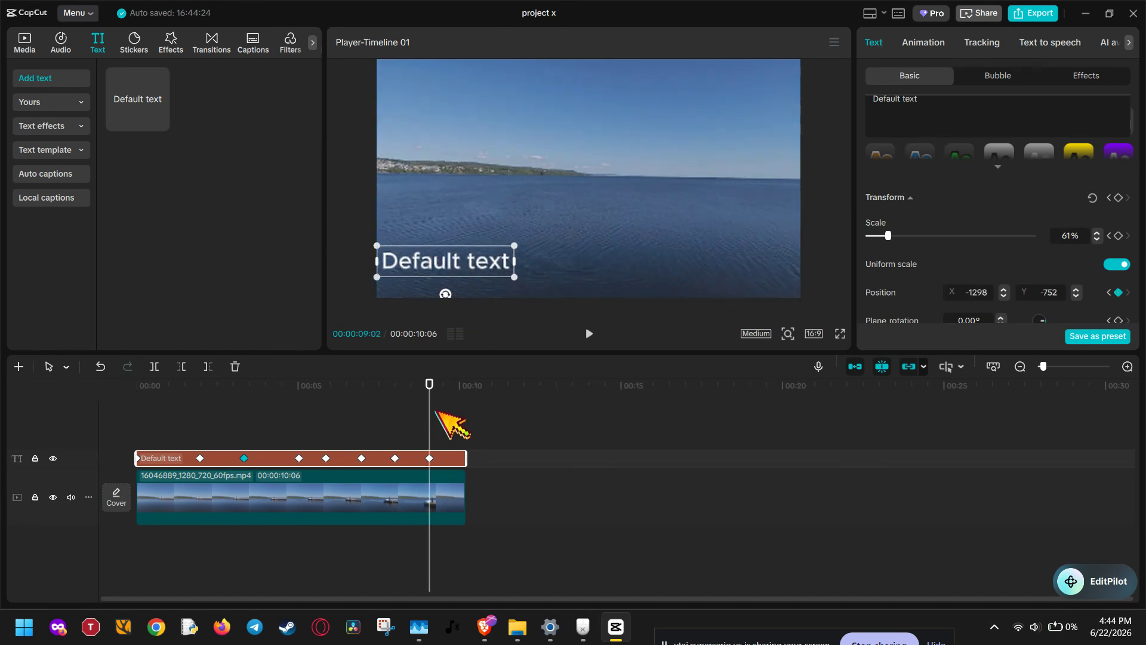
- Move the text to X 1298, Y 736 at the clip's end, 00:00:10:06, and play the animation from the start
{"action": "left_click_drag", "start_coordinate": [432, 425], "coordinate": [462, 410]}
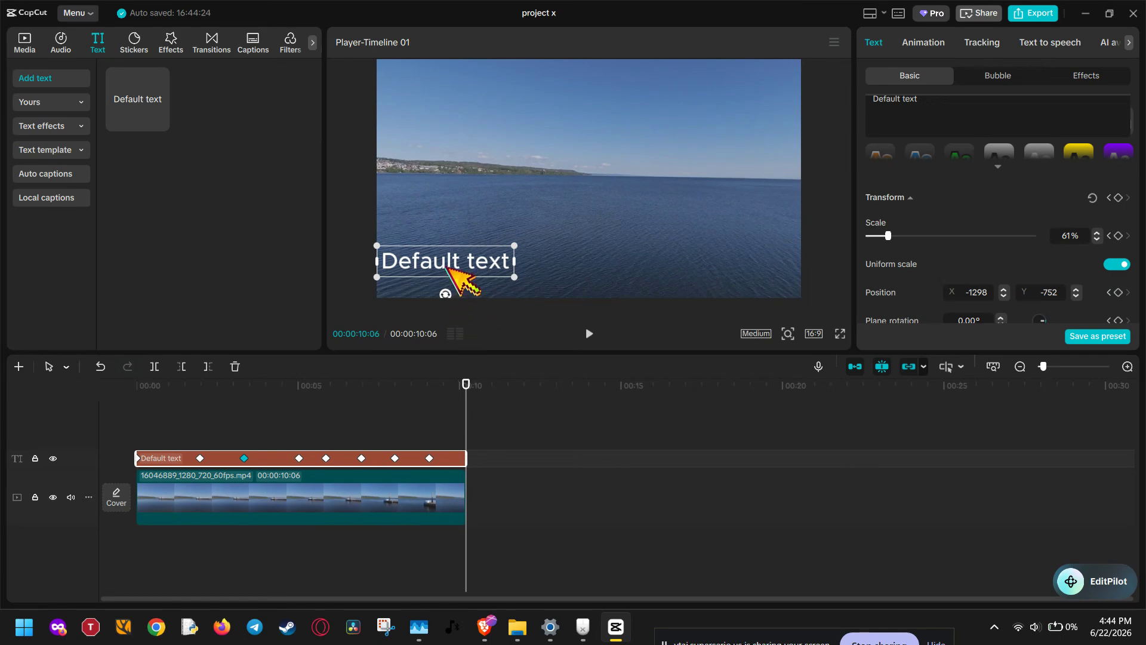
{"action": "left_click_drag", "start_coordinate": [449, 267], "coordinate": [735, 103]}
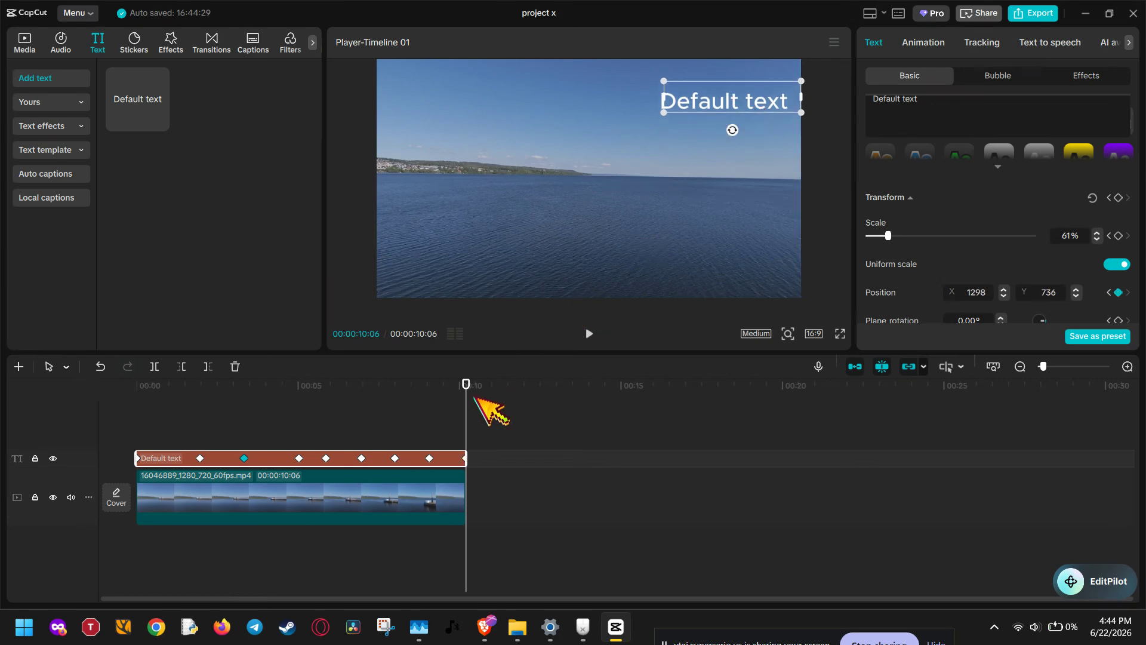
{"action": "left_click_drag", "start_coordinate": [463, 397], "coordinate": [137, 420]}
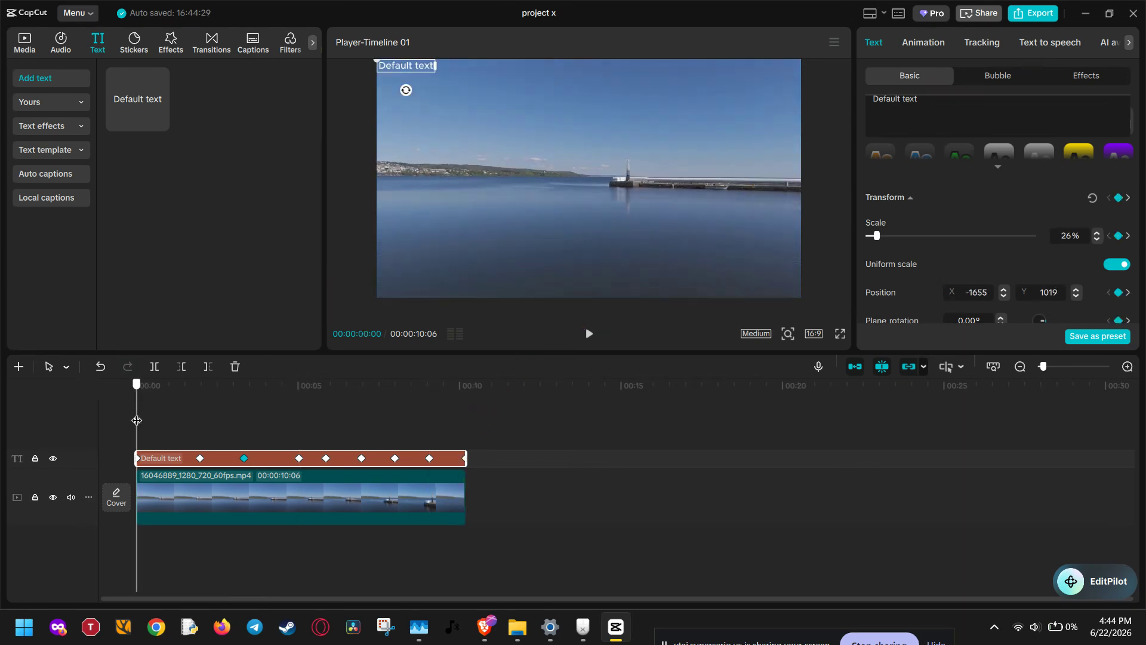
{"action": "left_click", "coordinate": [588, 333]}
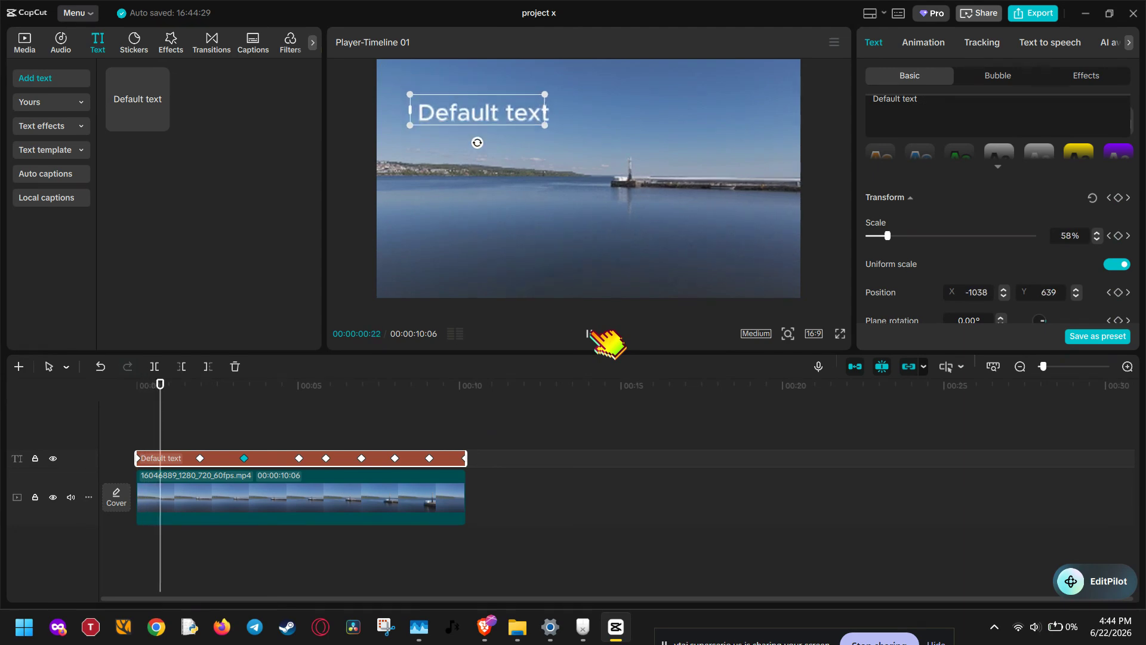